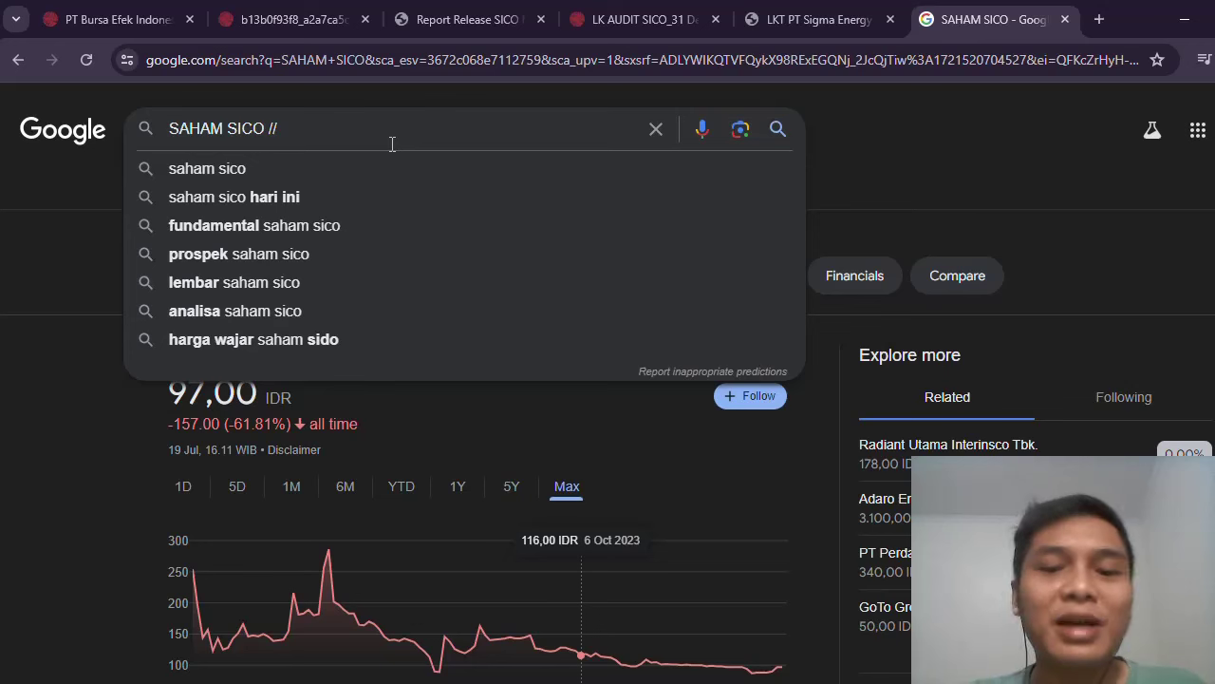
- Extend the search text after "SAHAM SICO //" with "SAHAM INI SMALL CAP //"
type("SAHAM INI")
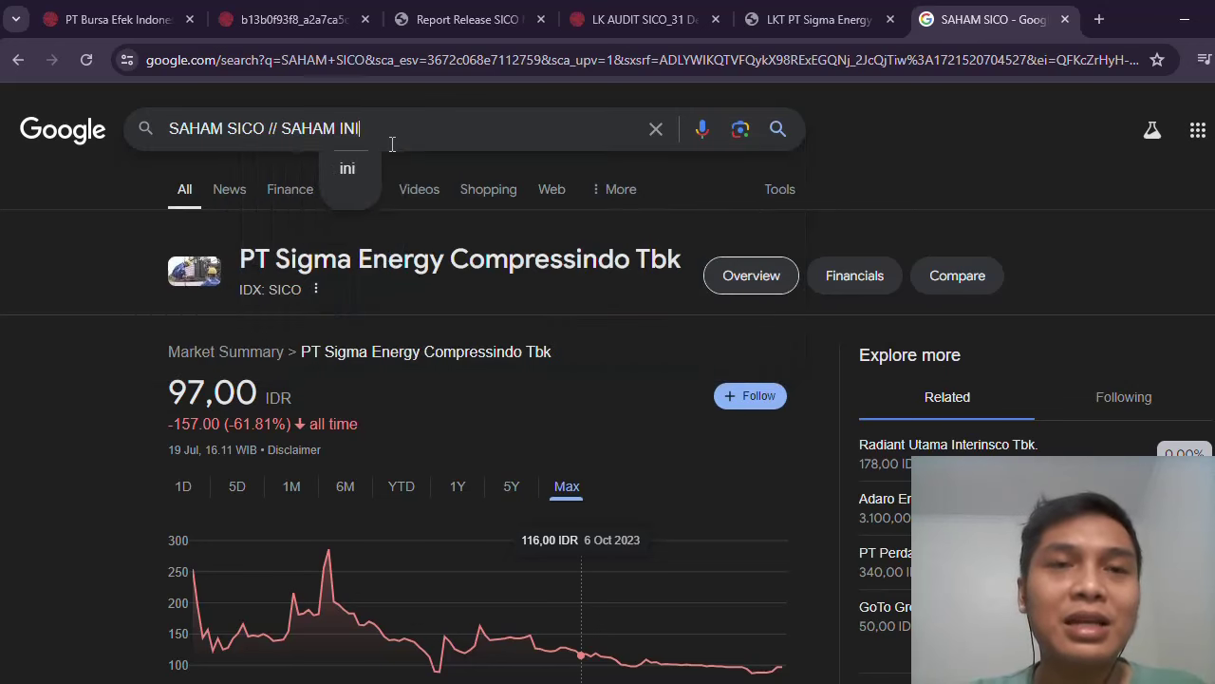
type(" SMALL C")
key("BackSpace")
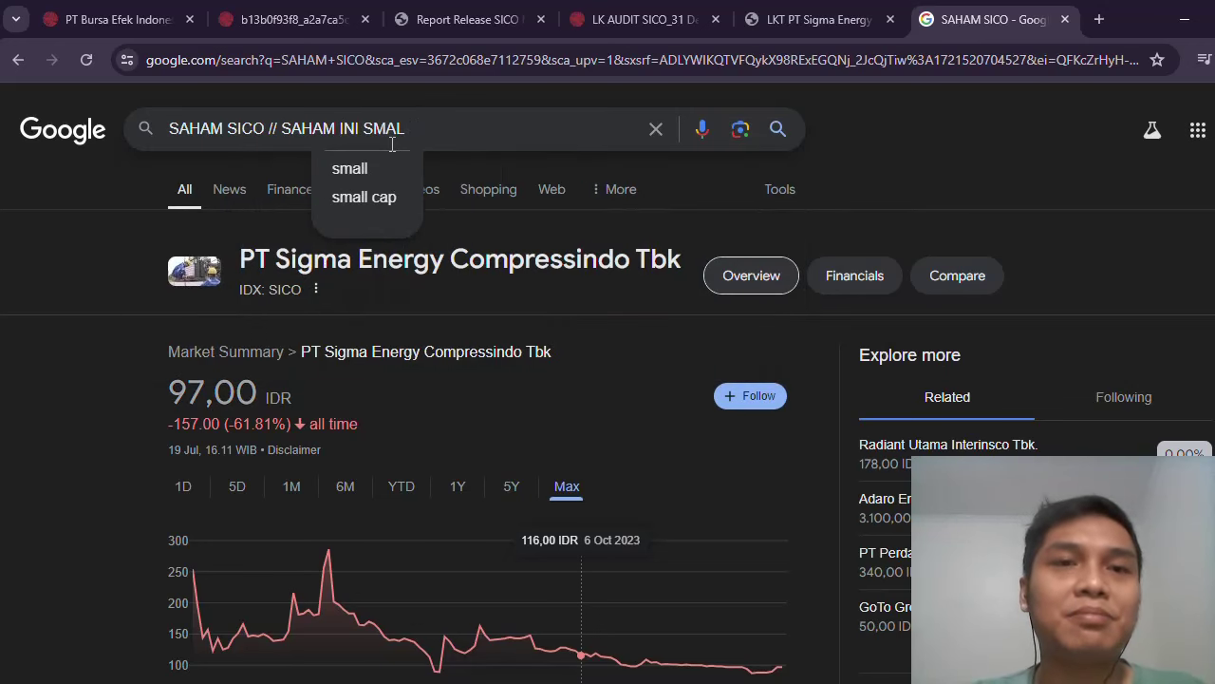
type("CAPP")
key("BackSpace")
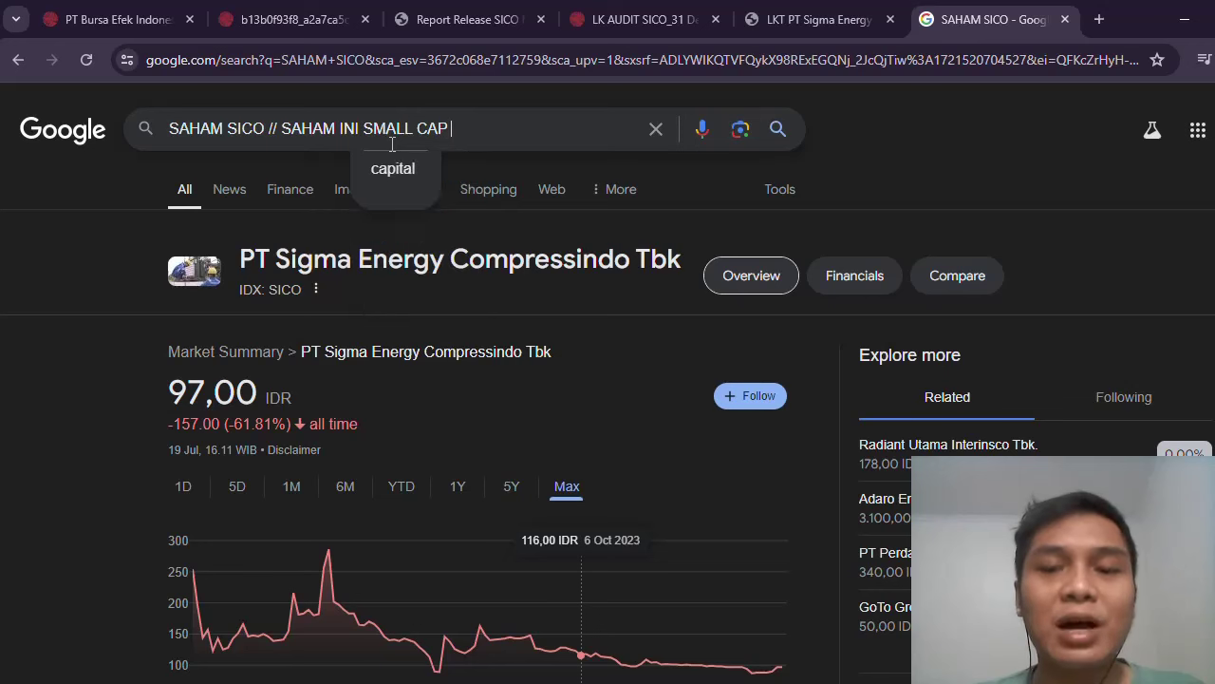
type("//")
- Add "PERUSAHAAN INI IPO TAHUN 2022 //" to the end of the search text
type(" PE")
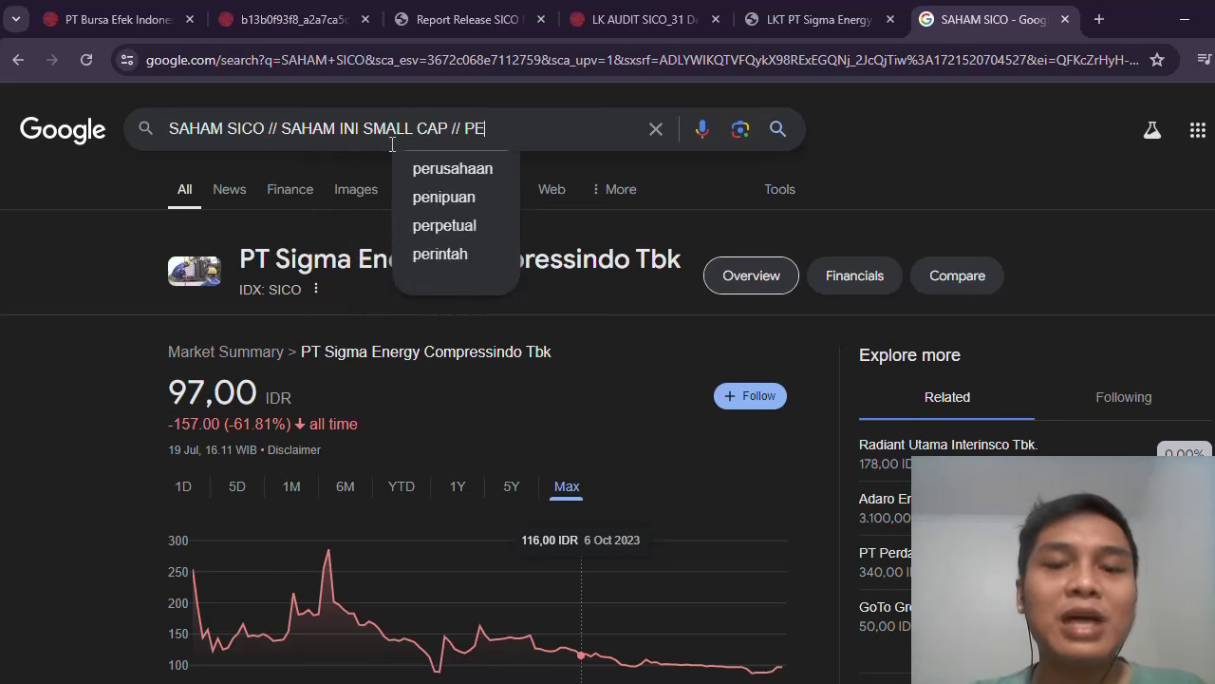
type("RUSAHAAN INI OPO")
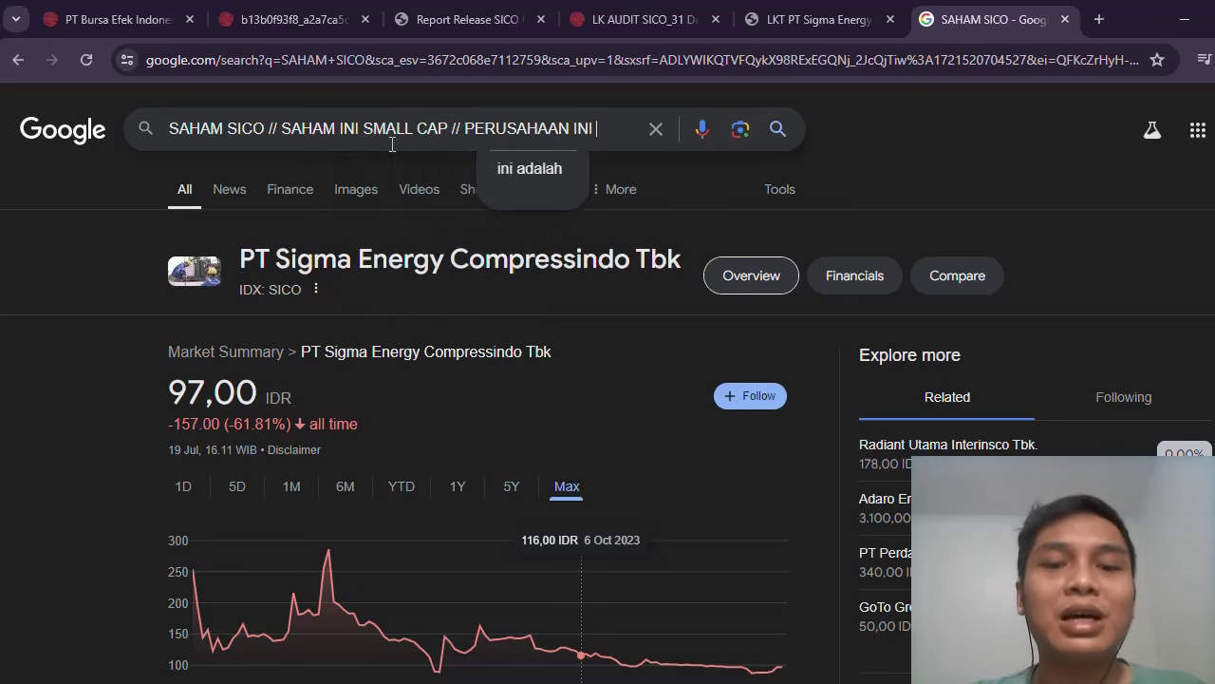
key("BackSpace")
key("BackSpace")
key("BackSpace")
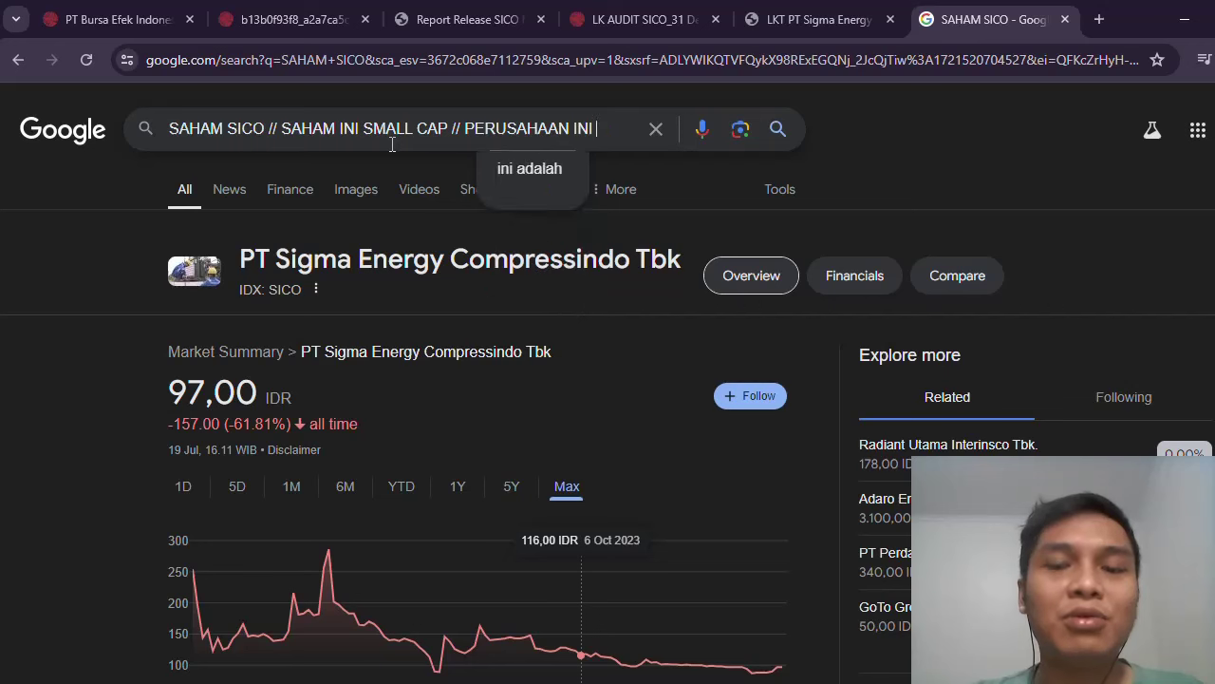
type("IPO TAHUN 2")
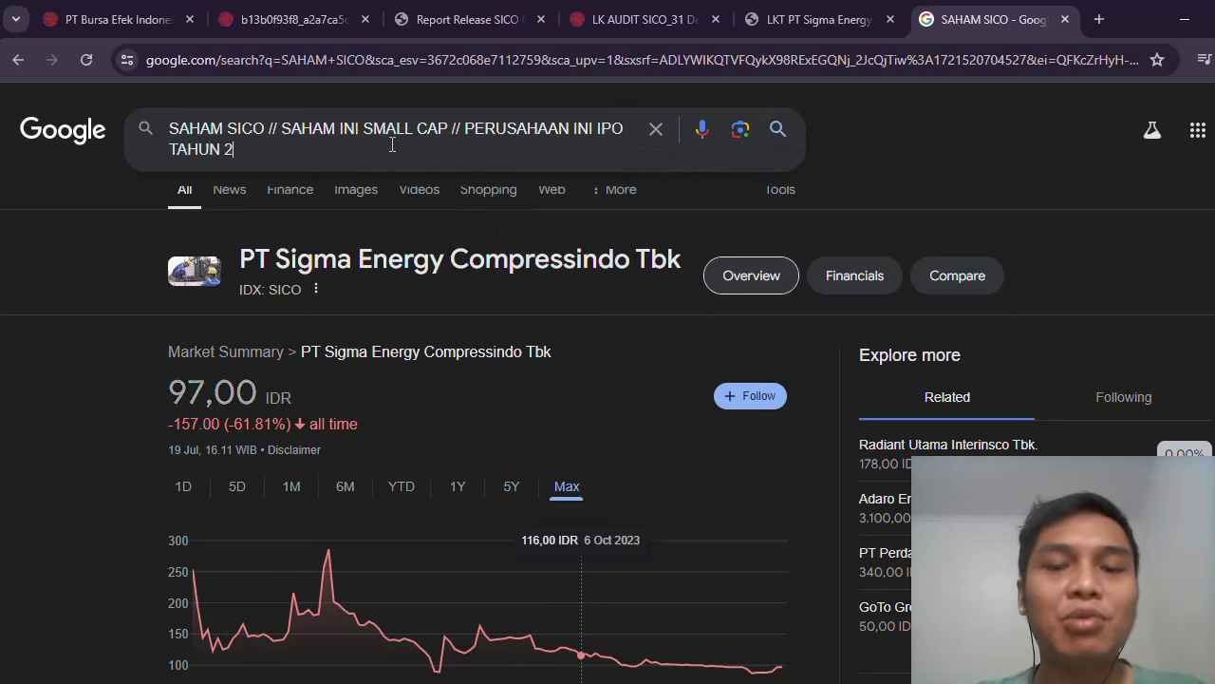
type("022 //")
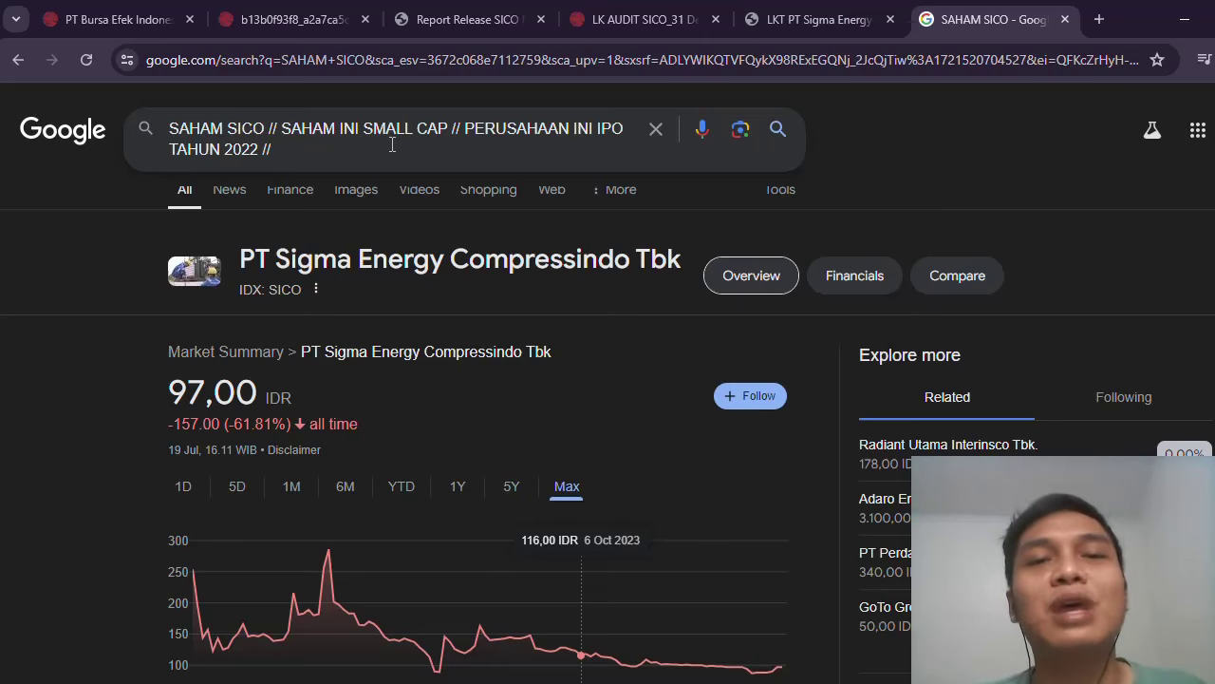
- Switch to the Hitung-hitungan Saham workbook in Excel and inspect the FY 2021 PER and PBV cells
key("alt+Tab")
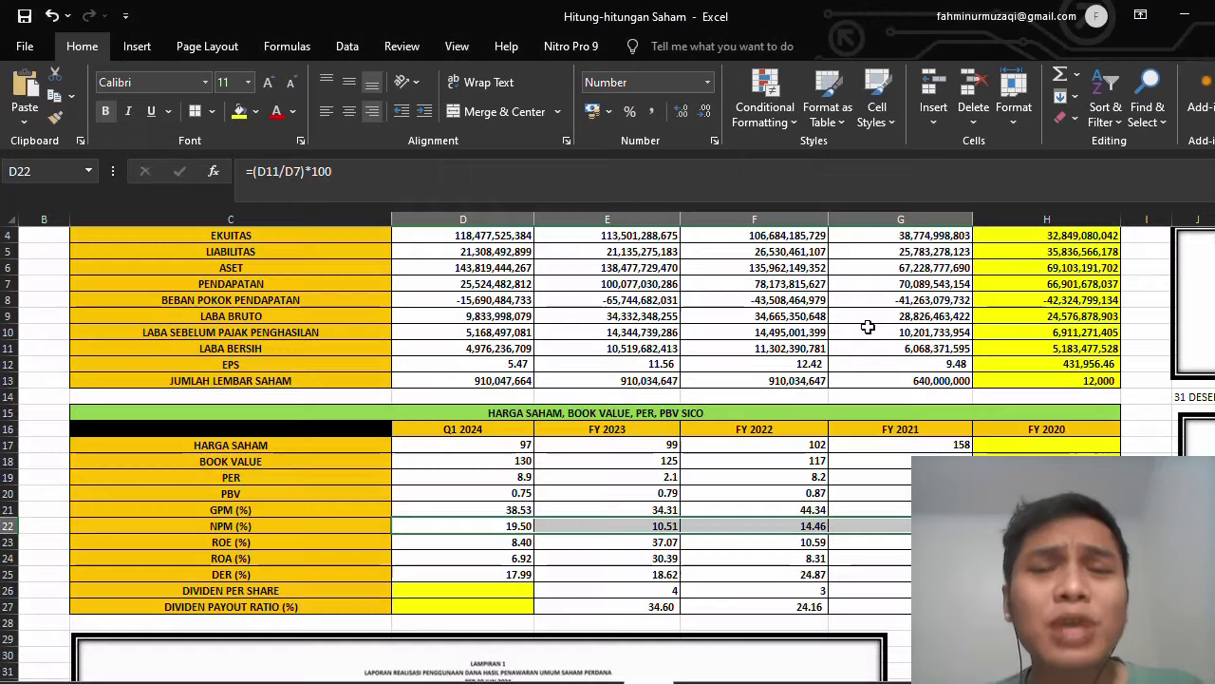
scroll(918, 347, "down", 2)
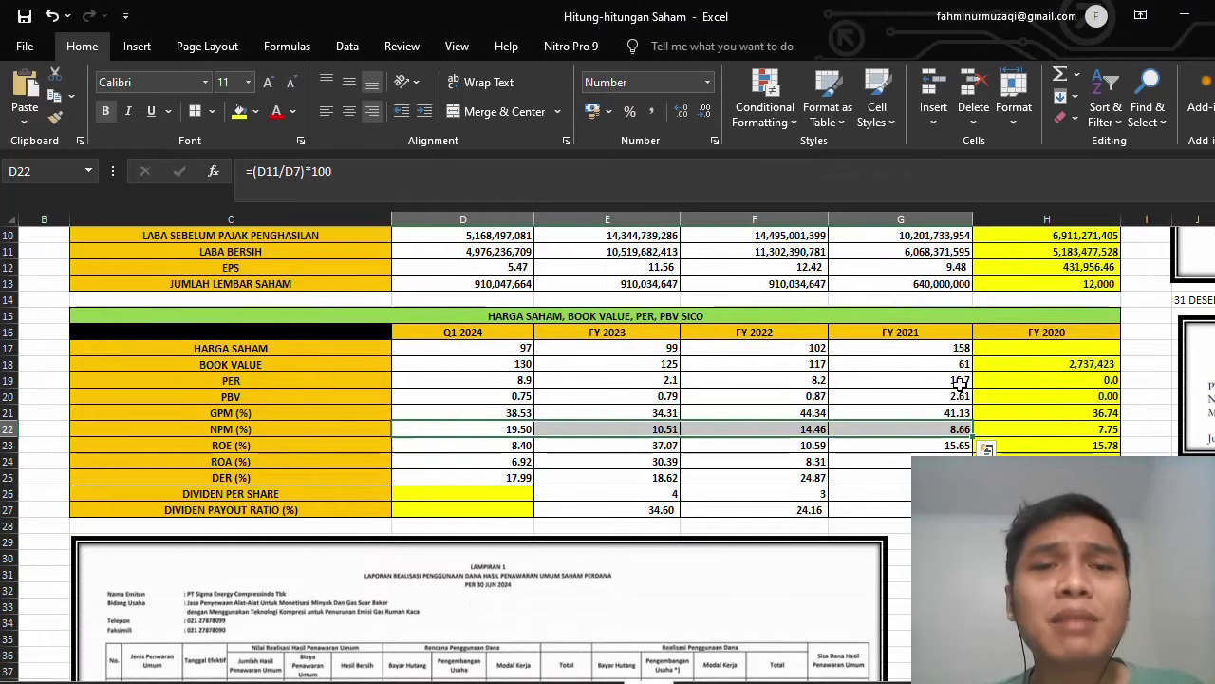
left_click(961, 381)
left_click(957, 395)
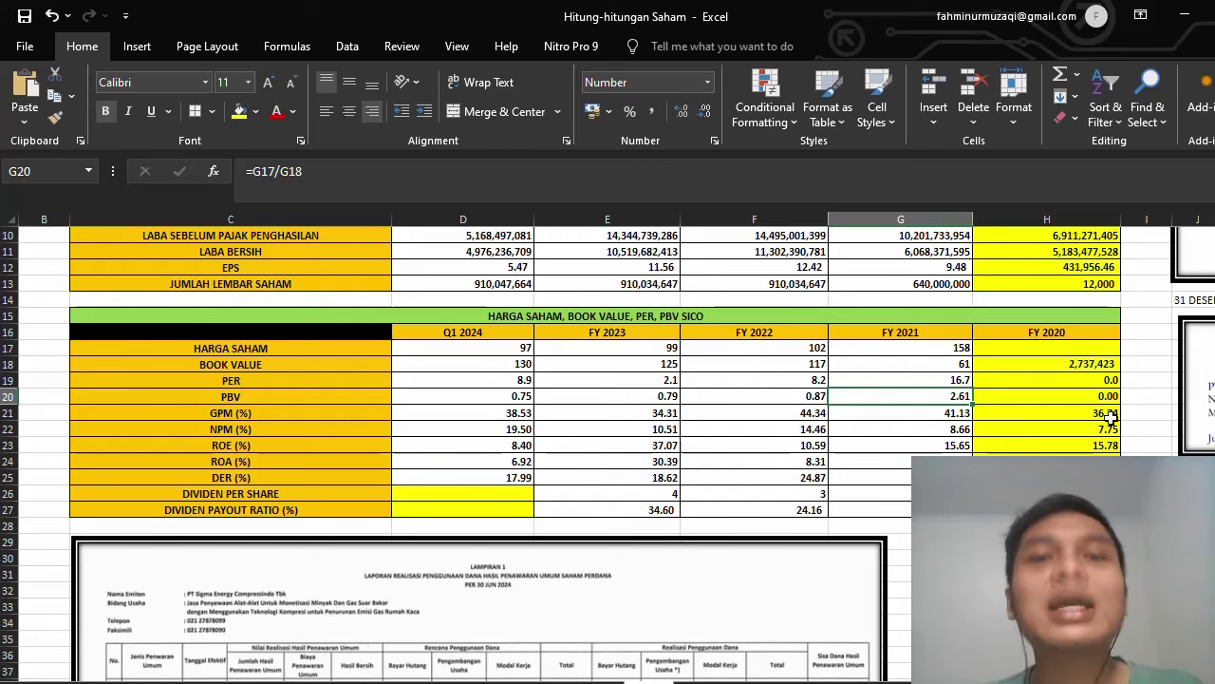
- Return to the Google search text in Chrome and open Task Manager to check the running processes
key("alt+Tab")
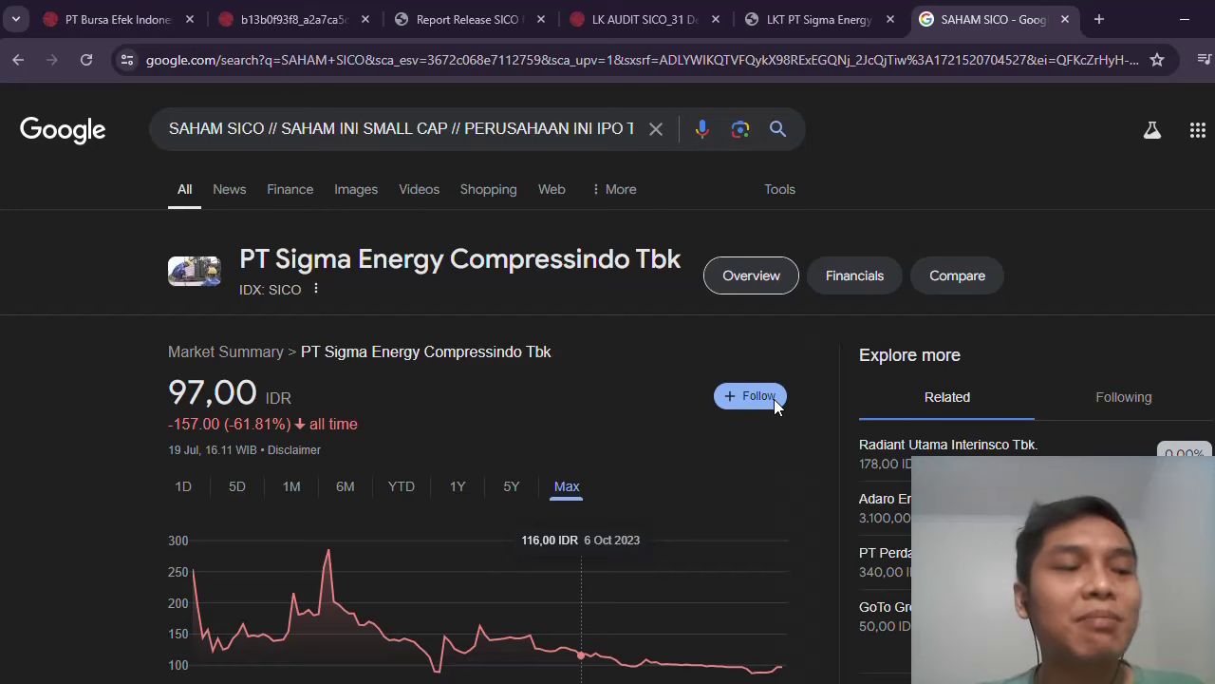
key("alt+Tab")
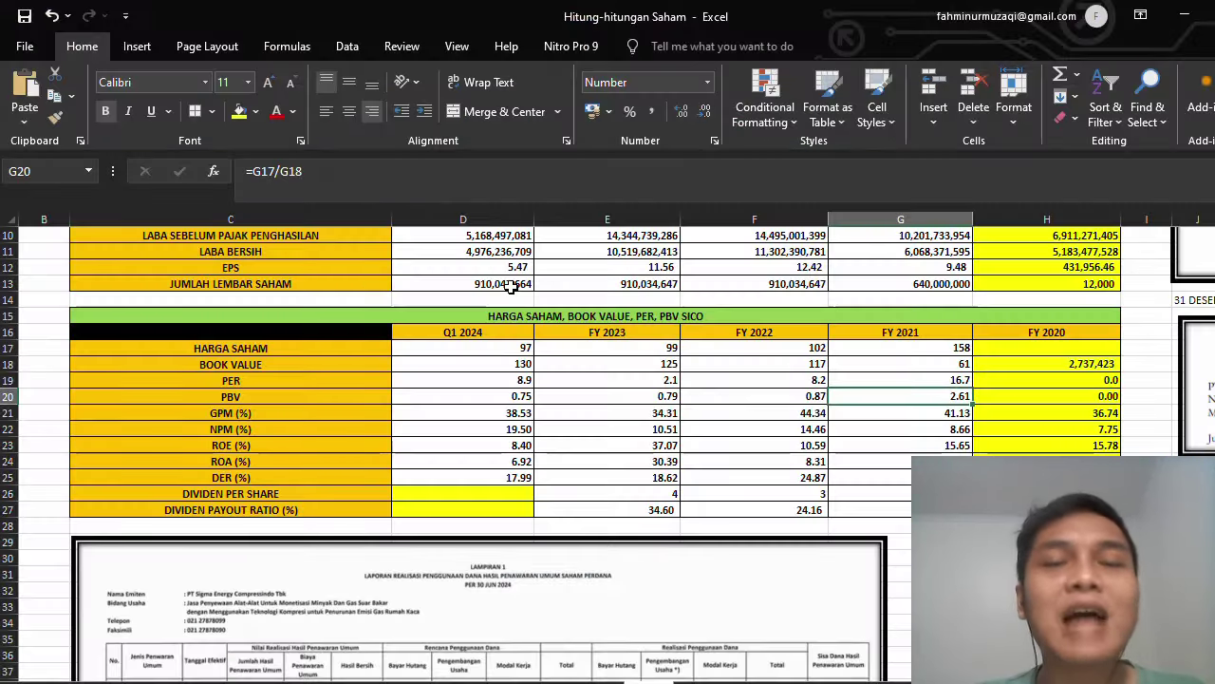
key("alt+Tab")
left_click(558, 127)
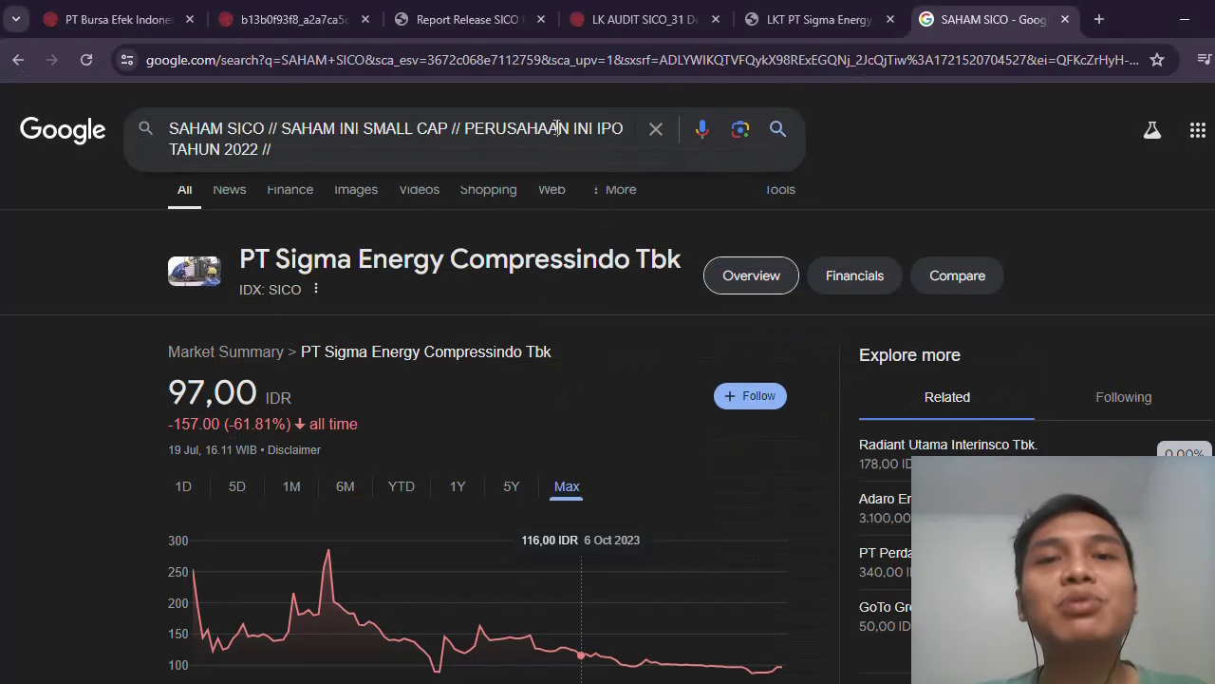
key("BackSpace")
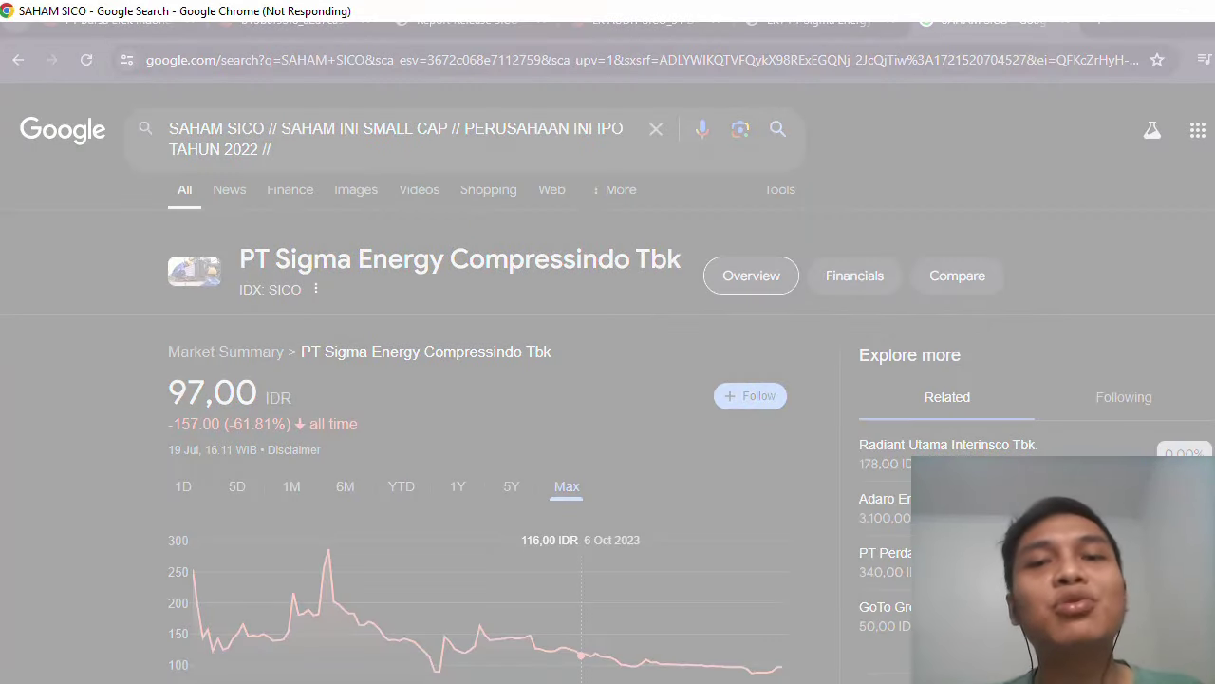
key("ctrl+shift+Escape")
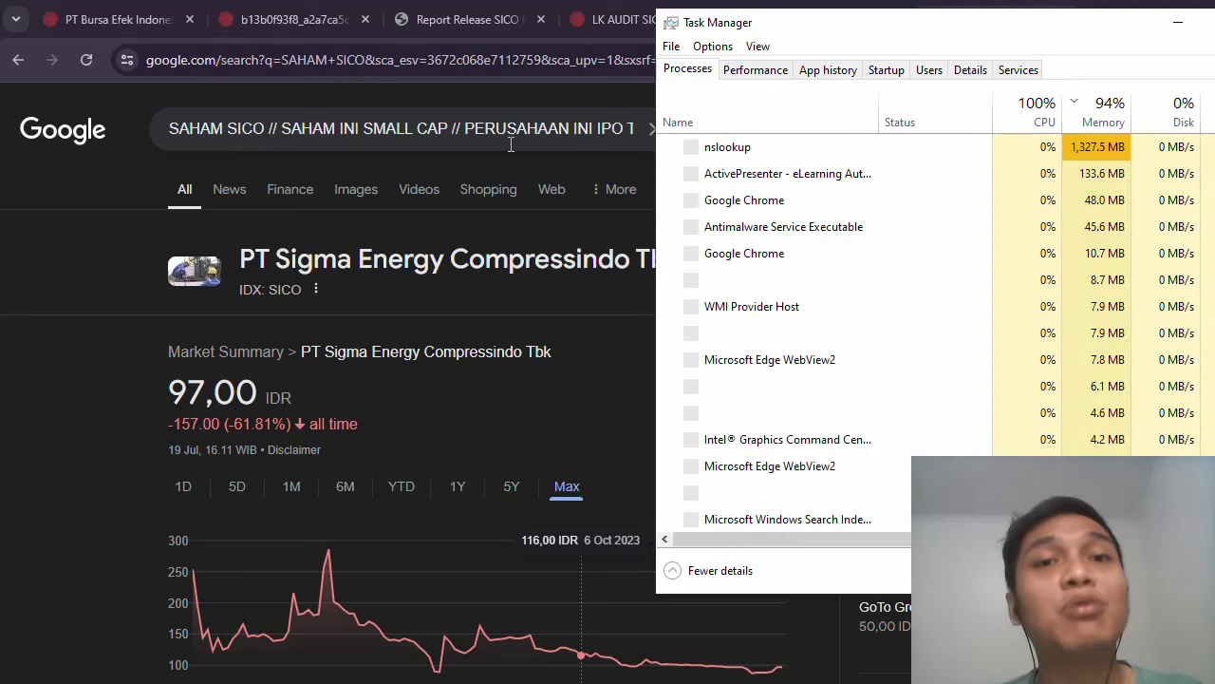
- Delete the trailing "//" after "TAHUN 2022" in the search text
left_click(510, 137)
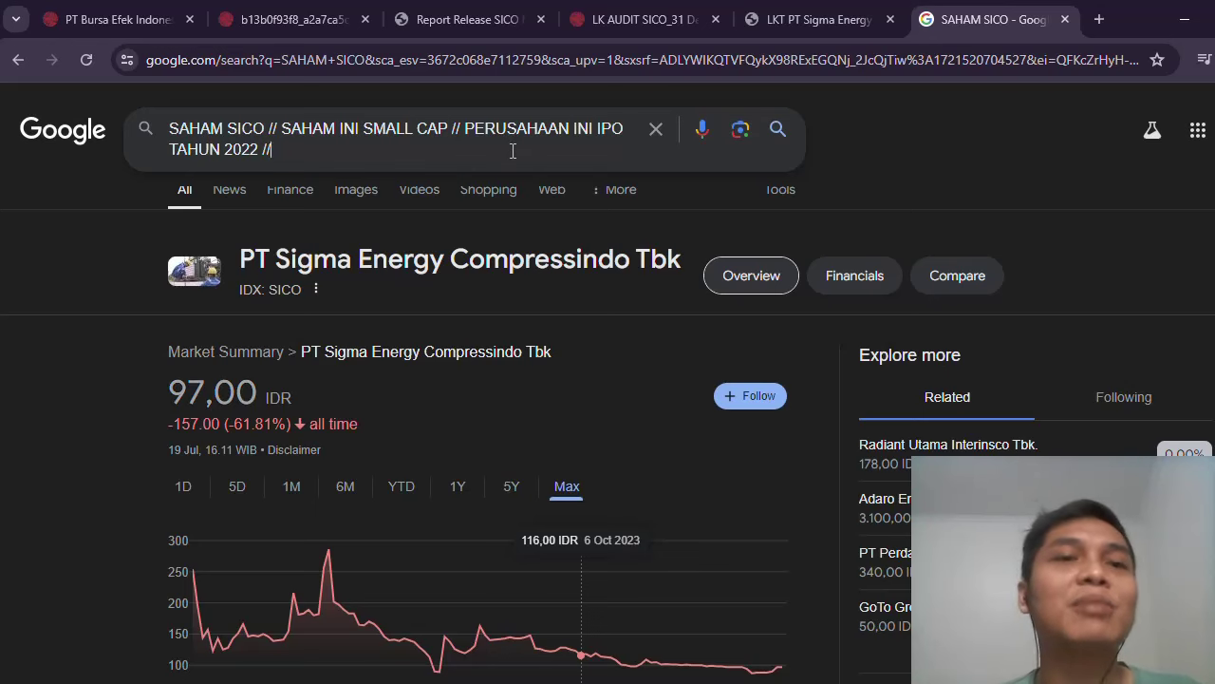
key("BackSpace")
key("BackSpace")
key("BackSpace")
- Switch to the Excel workbook and examine the IPO proceeds report of 30 June 2024 below the ratio table
key("alt+Tab")
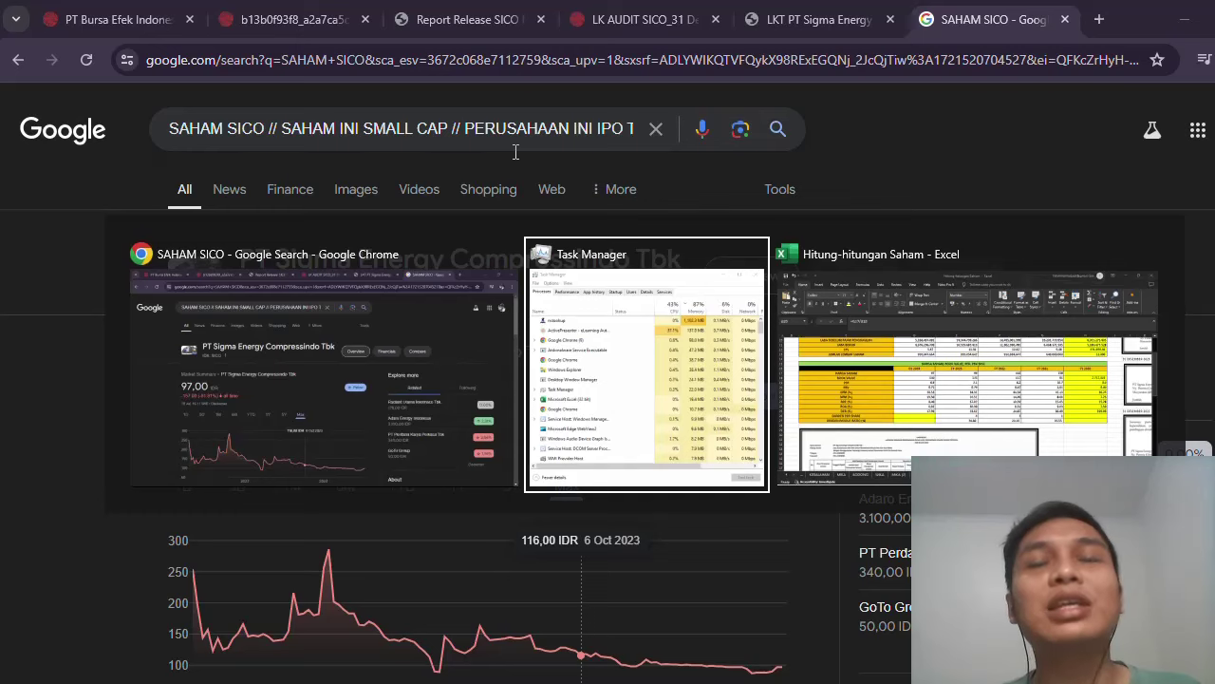
key("alt+Tab")
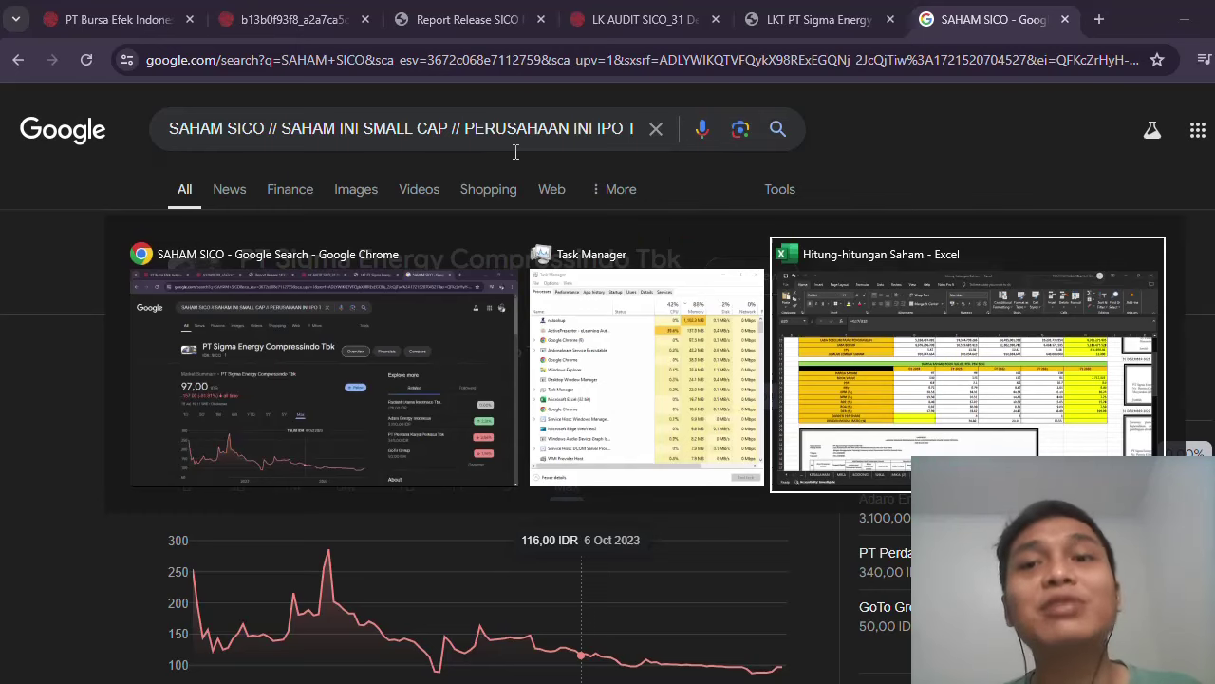
scroll(810, 427, "down", 2)
scroll(809, 427, "down", 5)
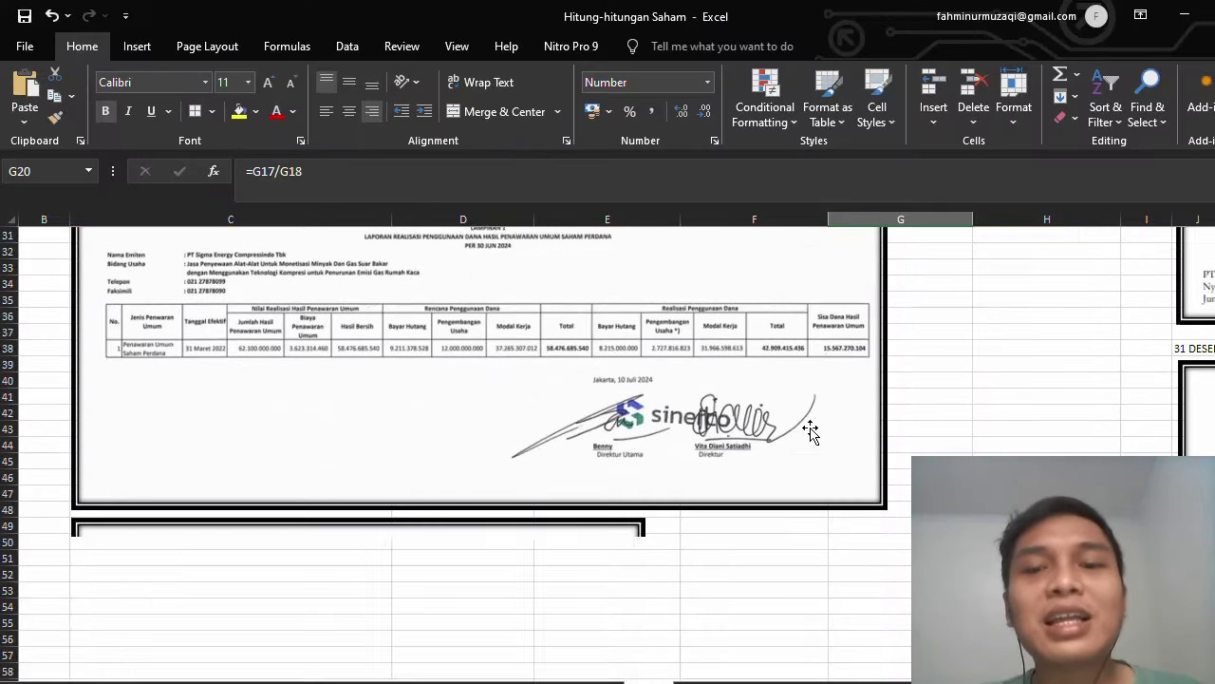
scroll(810, 430, "down", 1)
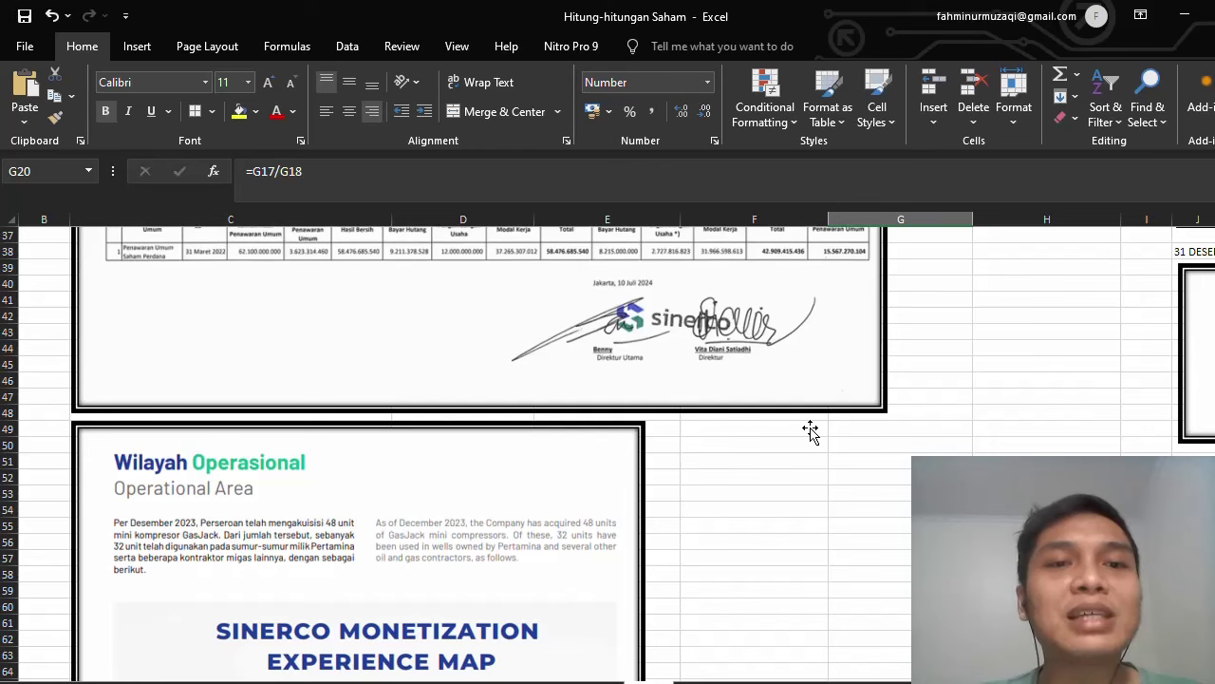
scroll(810, 430, "up", 7)
scroll(810, 430, "up", 1, "ctrl")
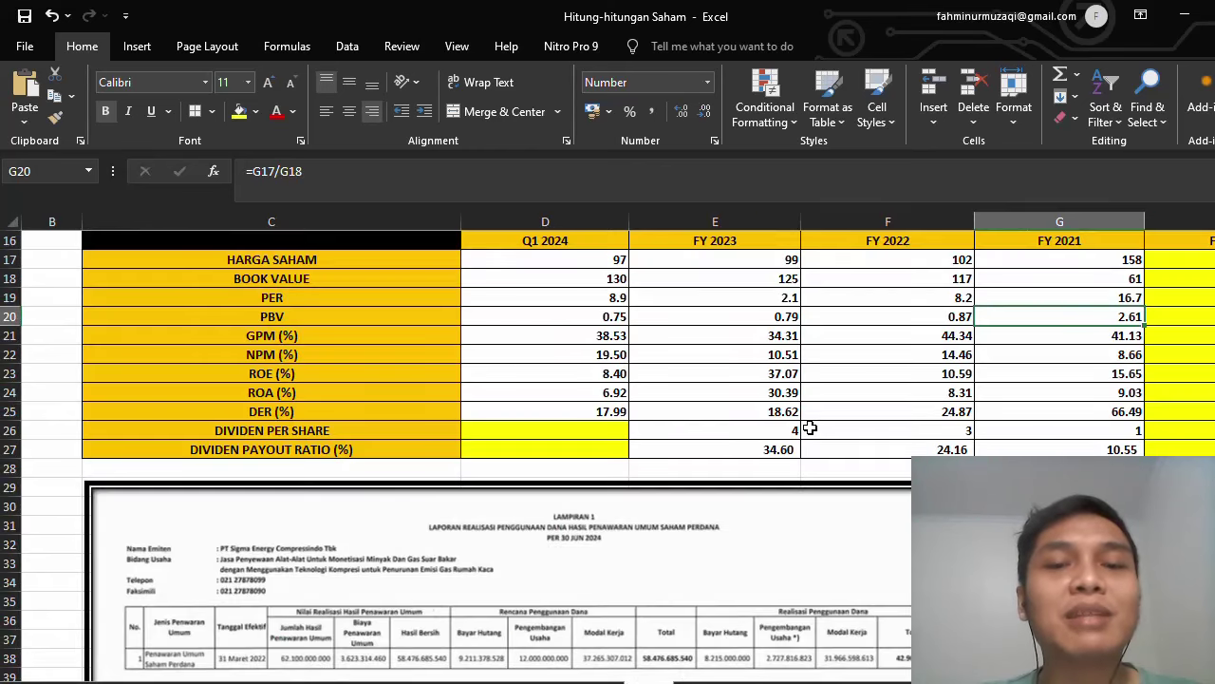
scroll(809, 428, "down", 3)
scroll(810, 429, "down", 2)
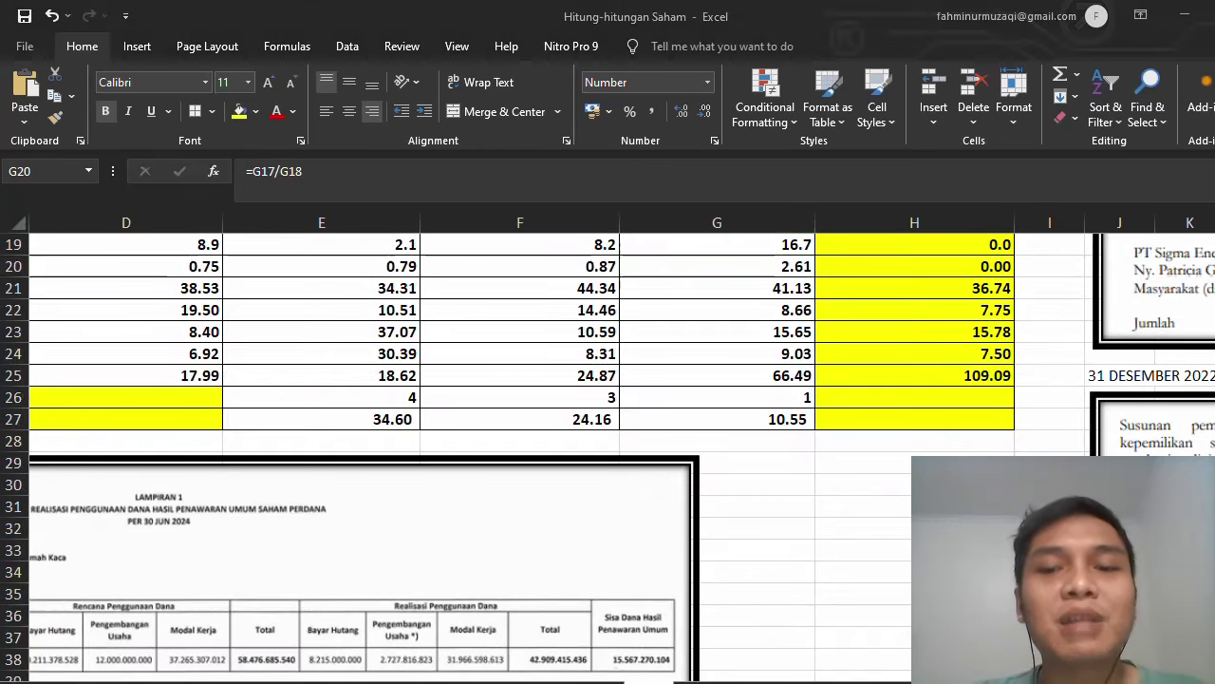
scroll(607, 446, "left", 5)
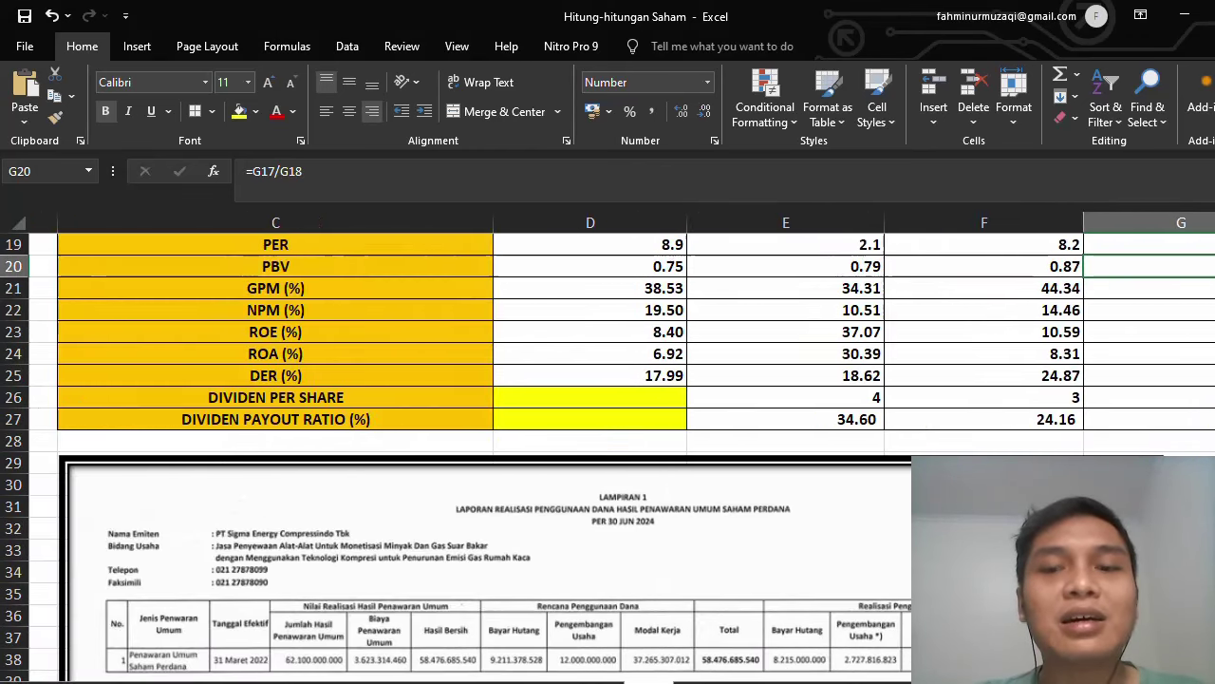
scroll(607, 446, "left", 1)
scroll(608, 446, "down", 2)
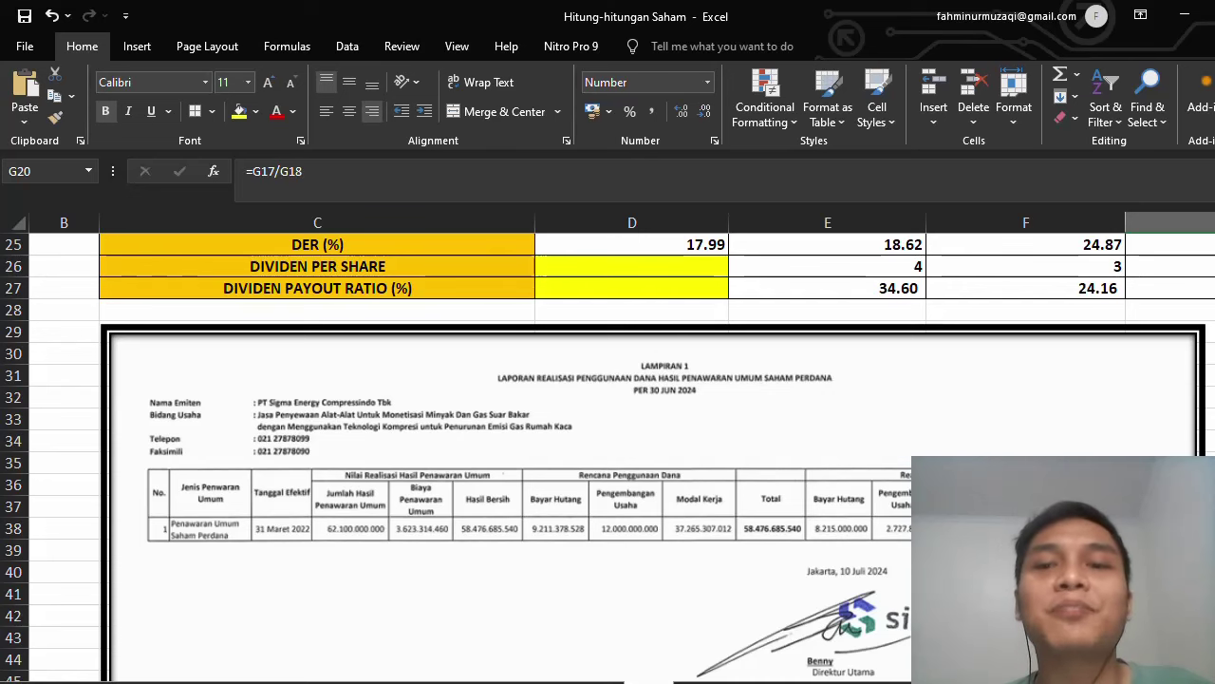
- Compare SICO's DER (%) from FY 2021 to Q1 2024, inspecting the FY 2021 and FY 2022 cells, and view the financial statement table above
scroll(608, 427, "up", 4)
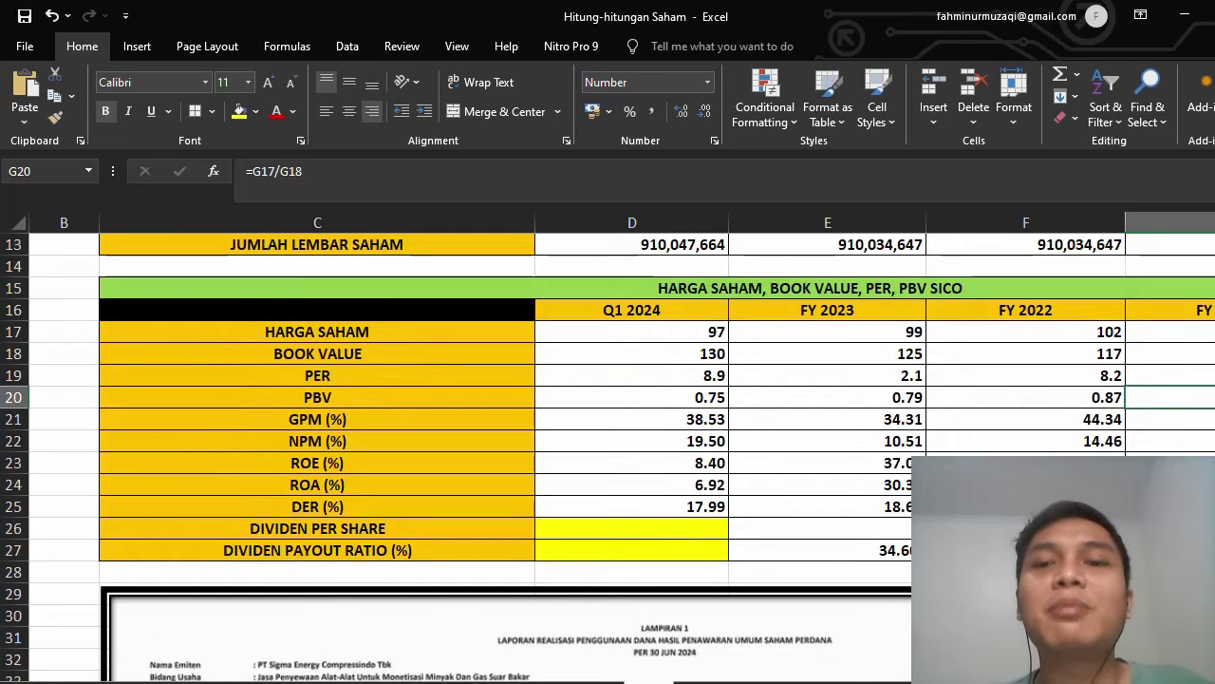
scroll(608, 427, "right", 3)
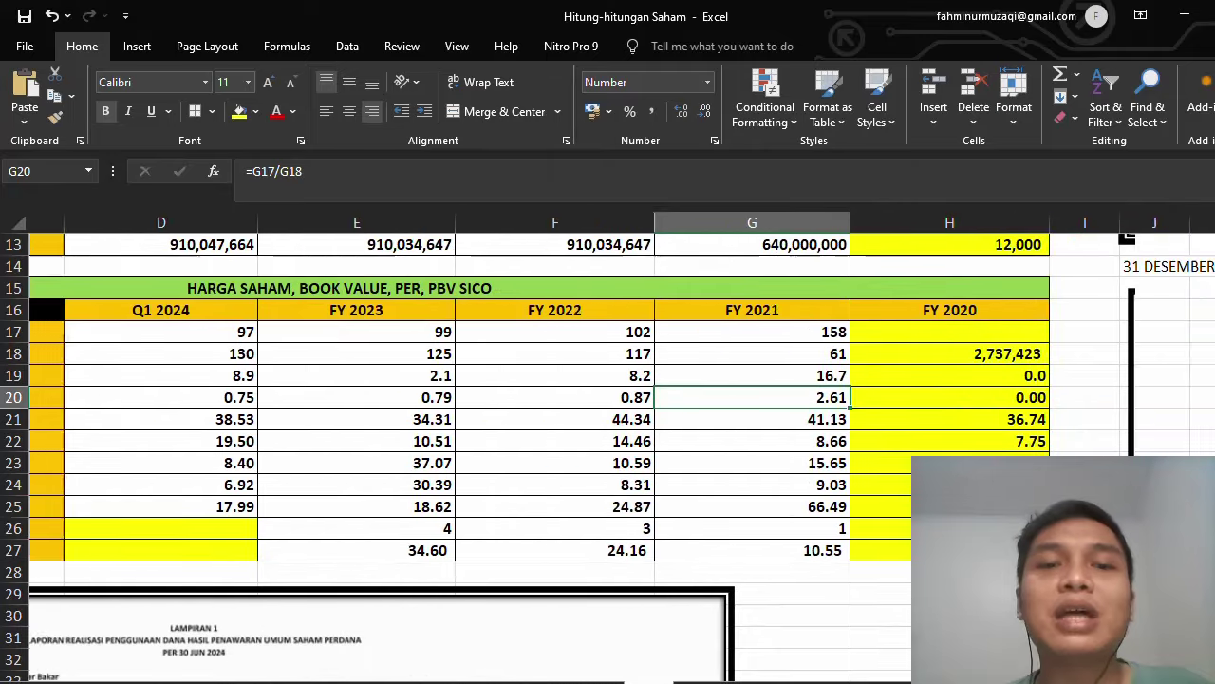
scroll(608, 427, "left", 2)
scroll(608, 428, "right", 2)
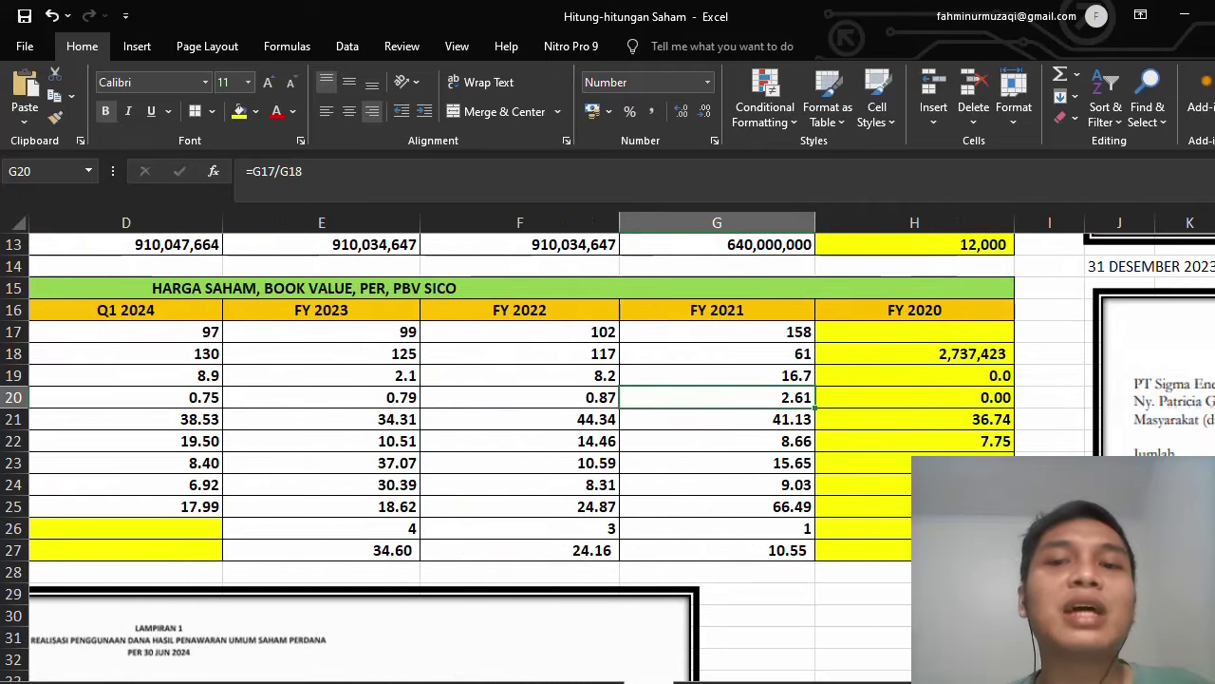
left_click(717, 506)
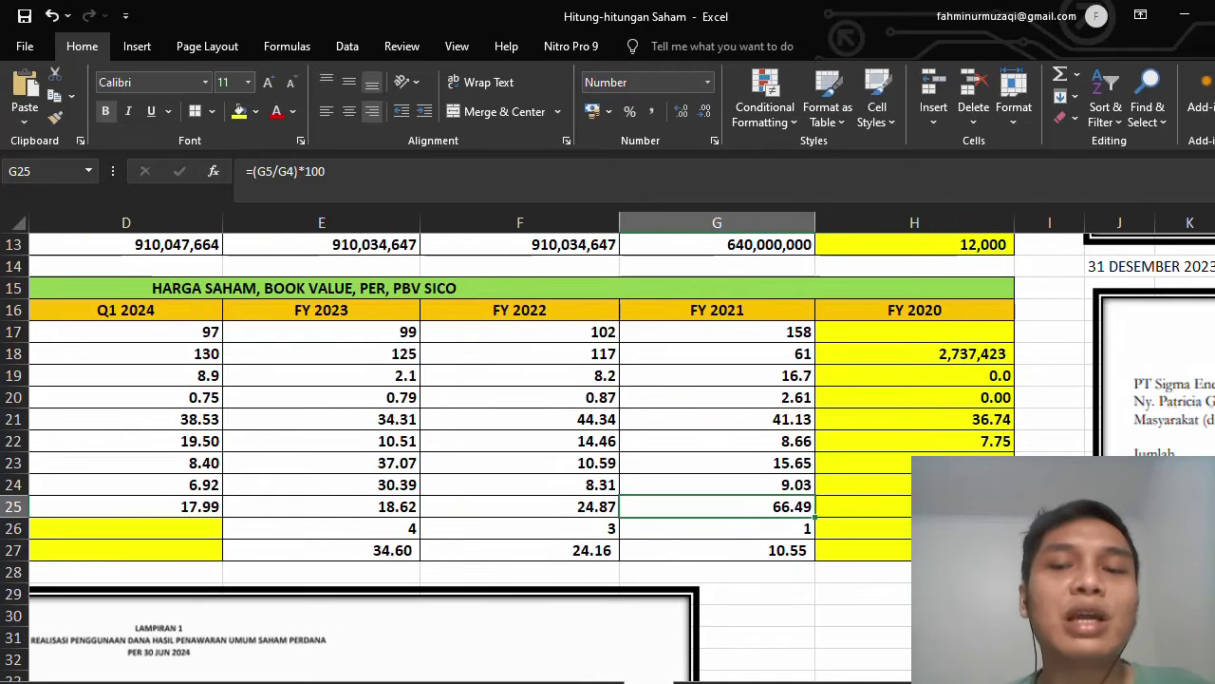
scroll(608, 427, "left", 4)
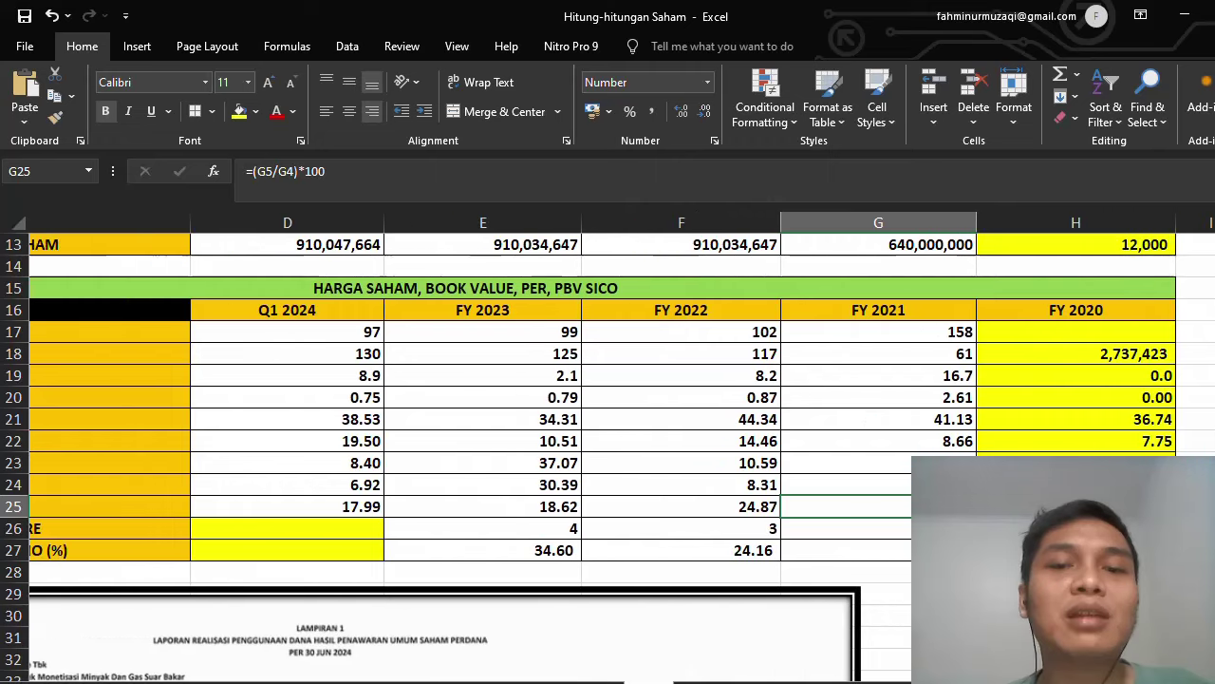
scroll(608, 427, "right", 2)
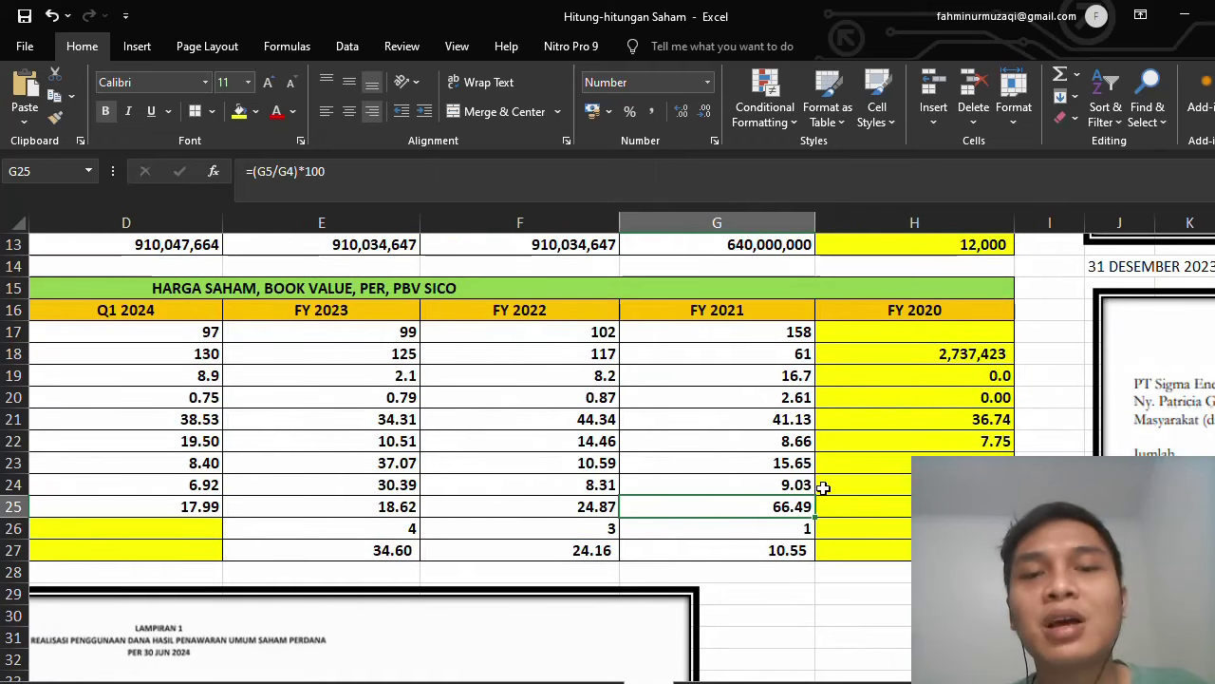
left_click(585, 498)
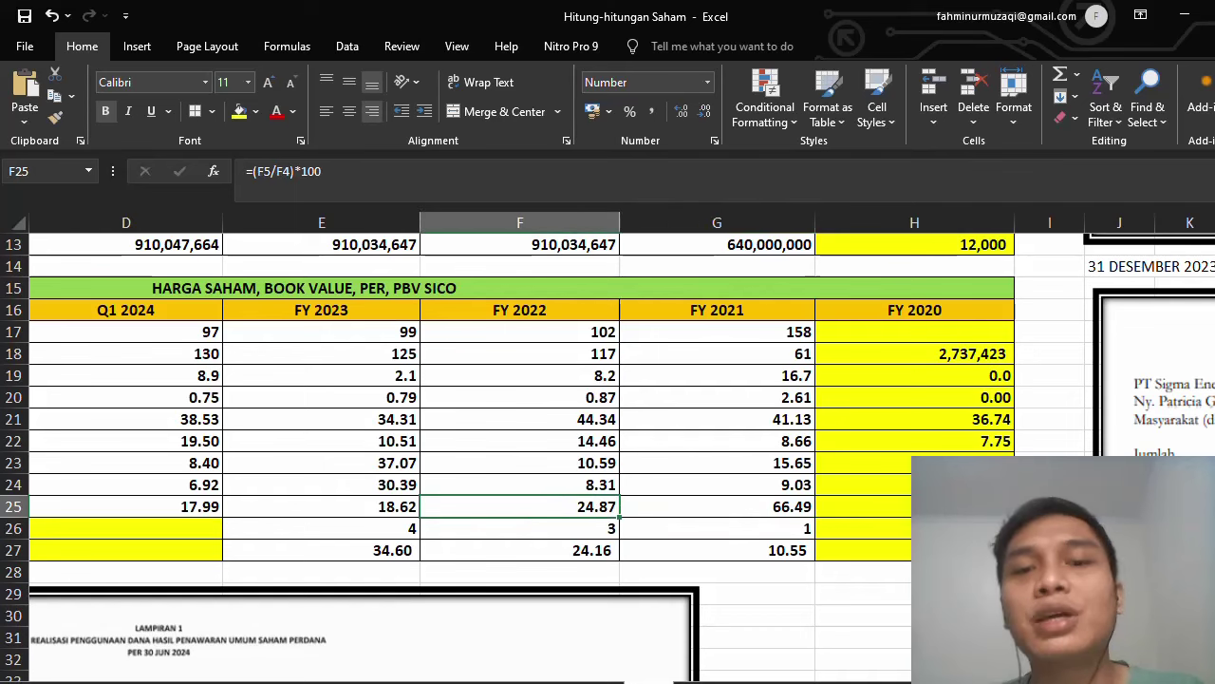
scroll(585, 498, "left", 2)
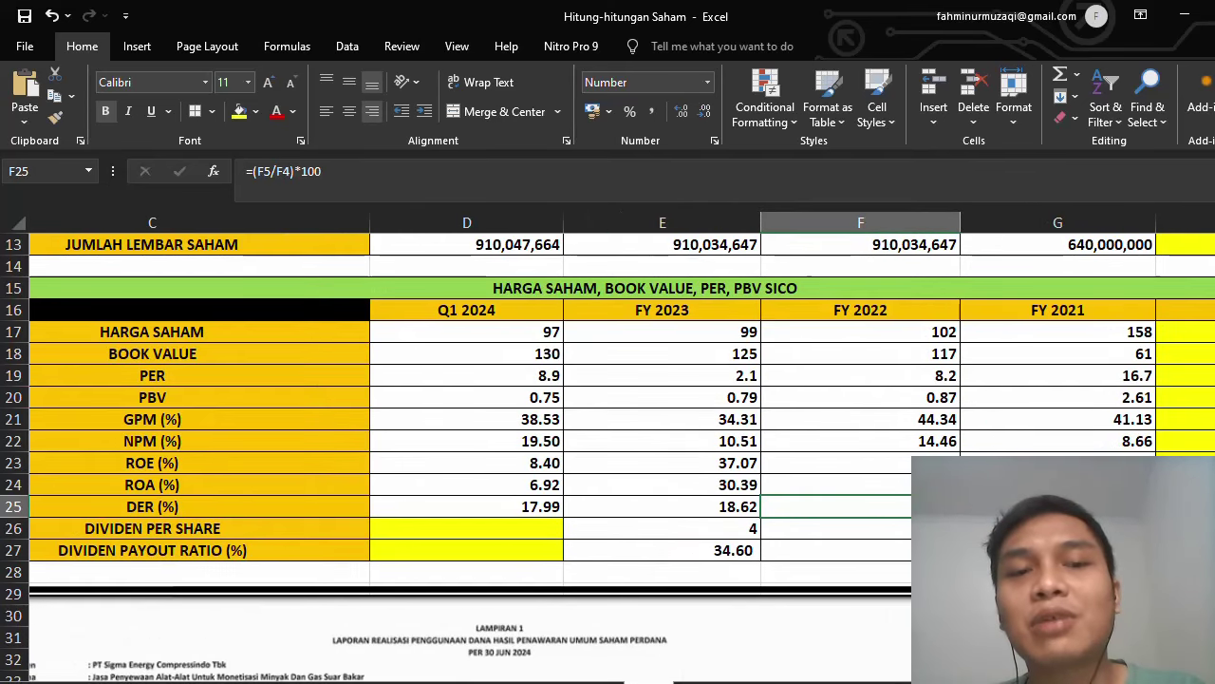
scroll(892, 525, "left", 2)
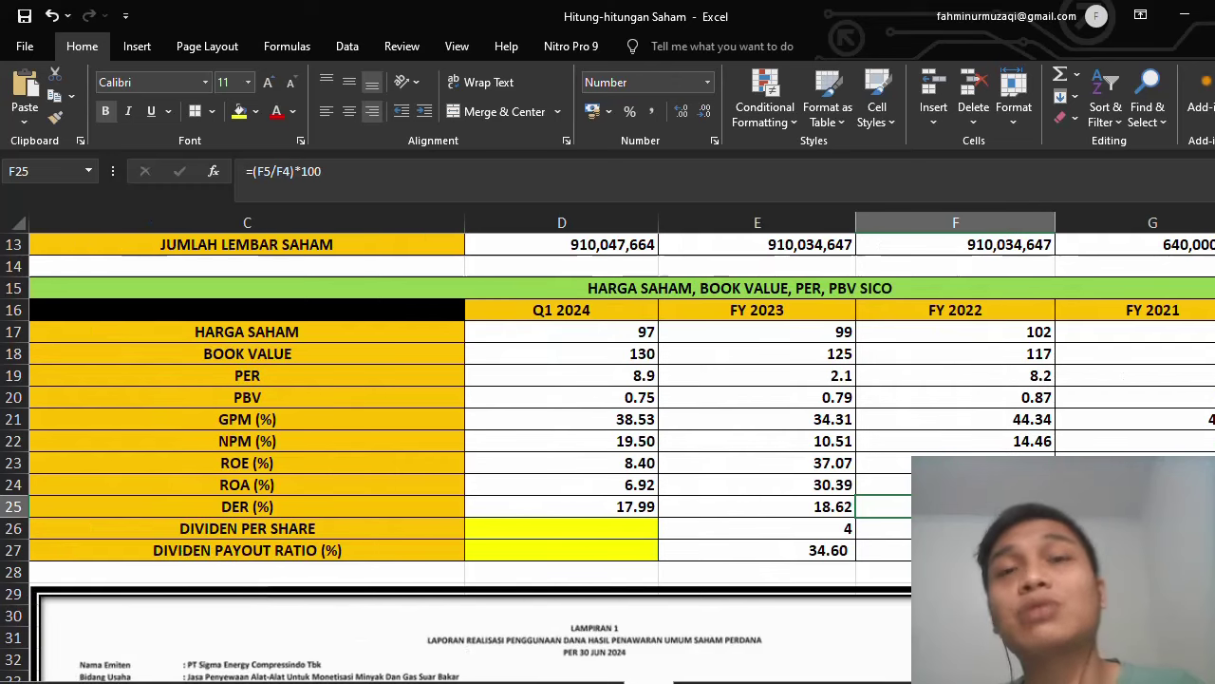
scroll(891, 525, "up", 4)
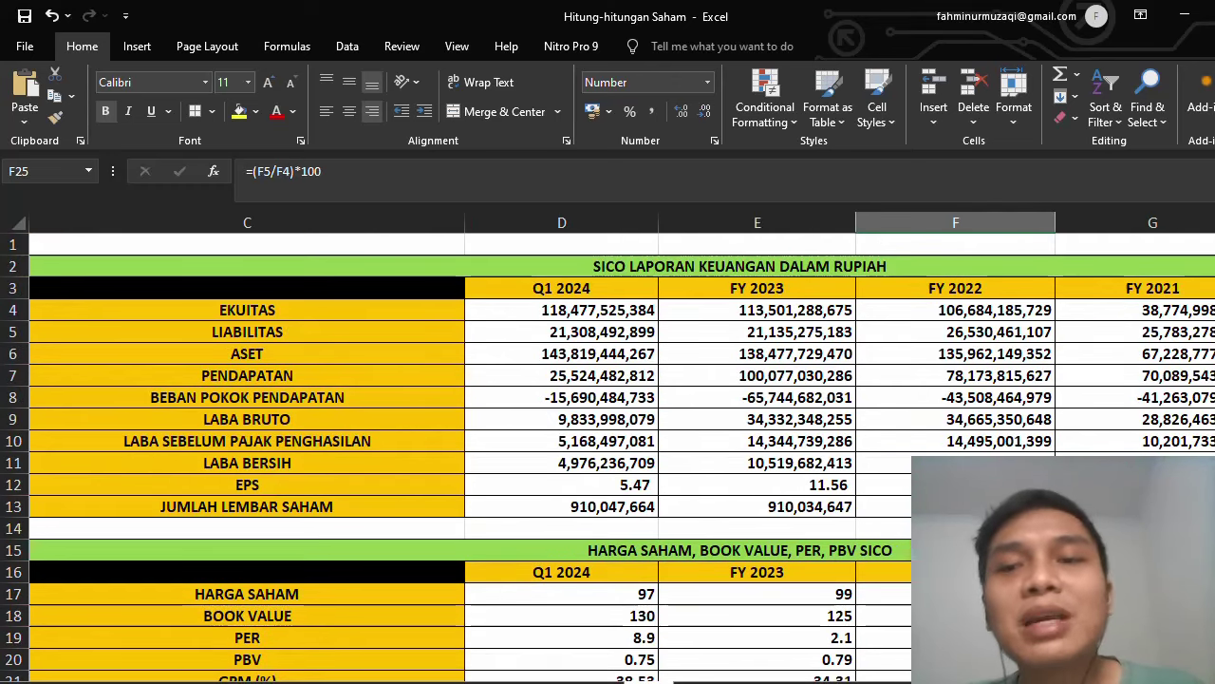
- Compare SICO's net profit (LABA BERSIH) across periods by inspecting the FY 2021, FY 2022 and Q1 2024 cells
scroll(664, 446, "right", 3)
scroll(665, 446, "left", 3)
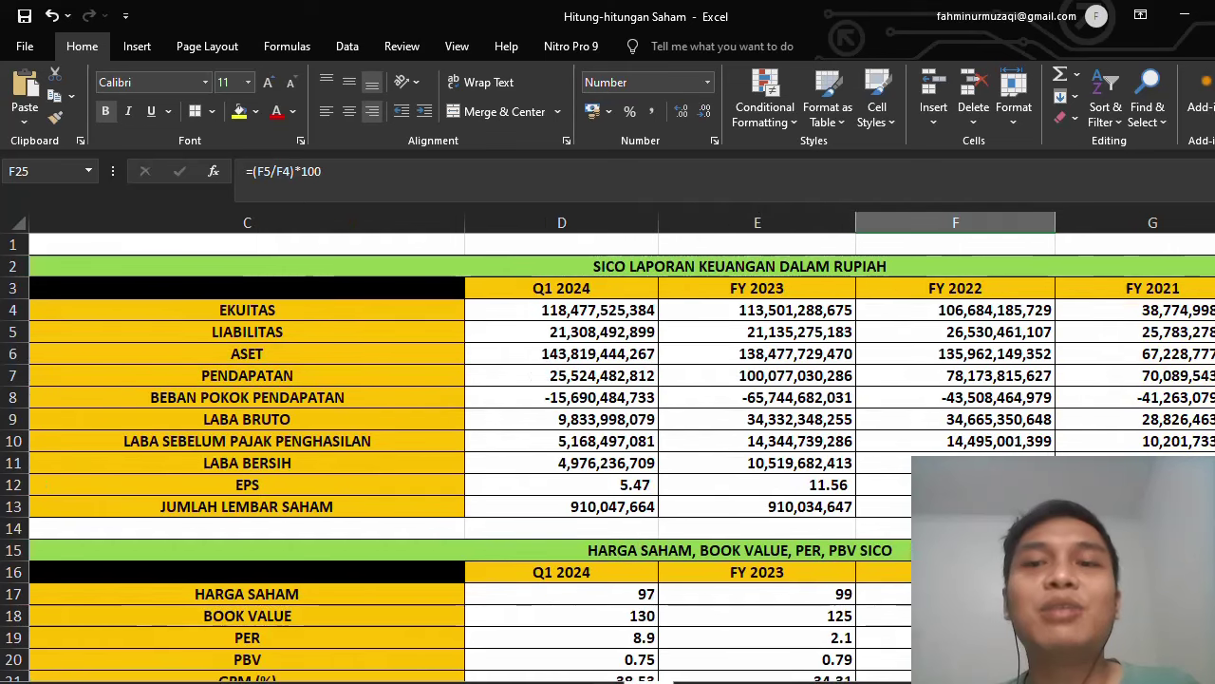
left_click(1134, 463)
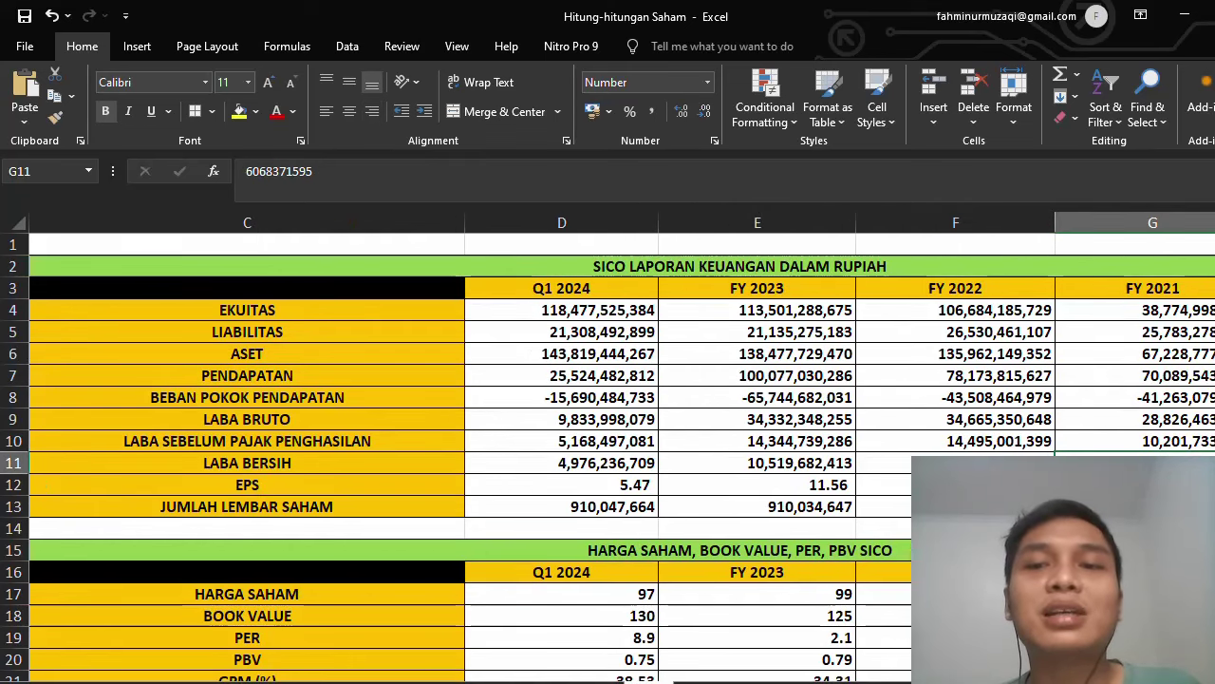
left_click(883, 463)
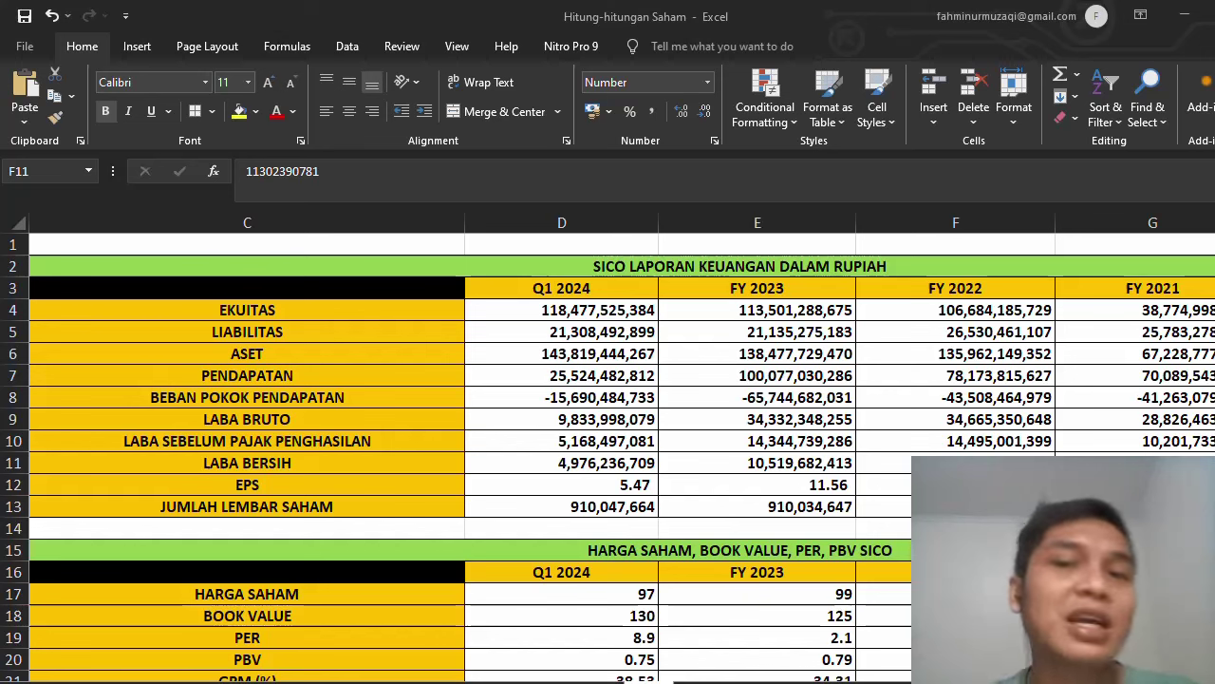
left_click(574, 462)
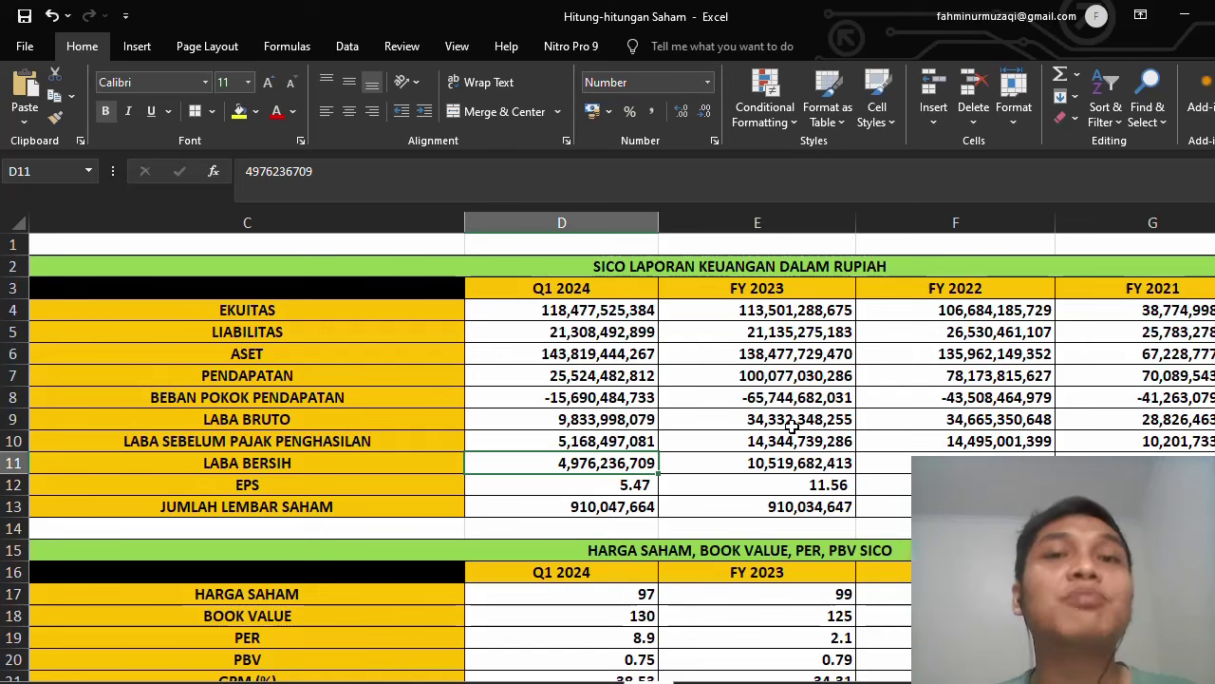
scroll(787, 392, "down", 1)
scroll(786, 392, "up", 1)
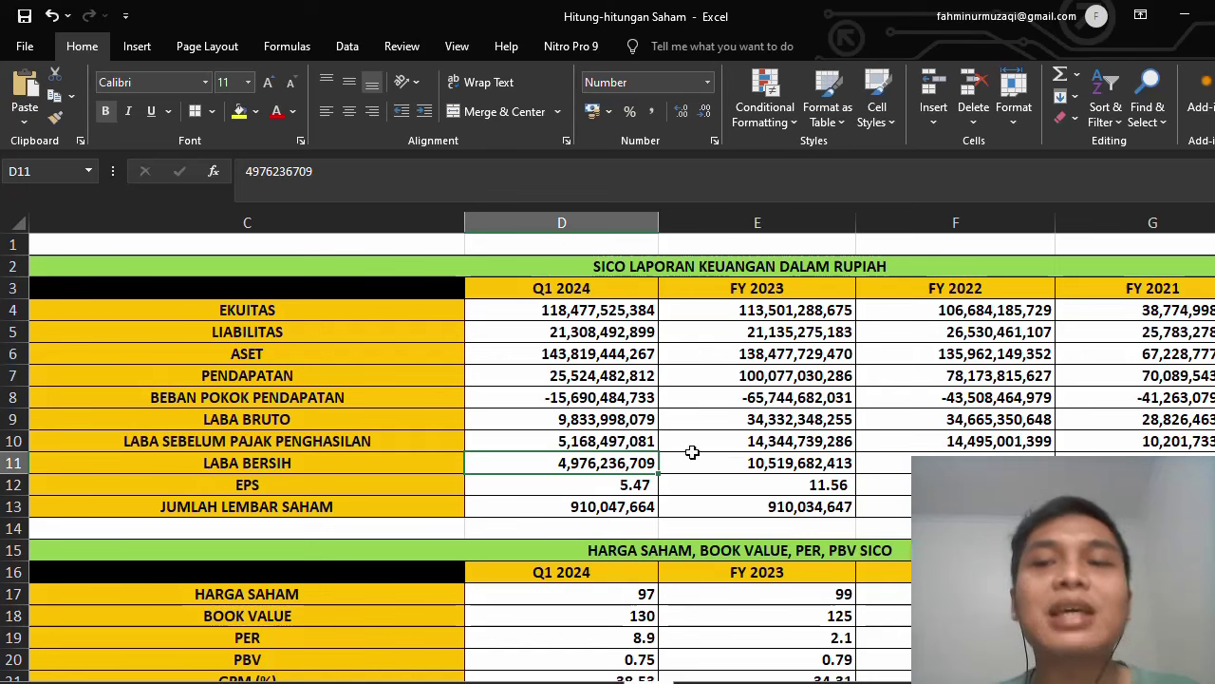
- Examine the dividend per share and dividend payout ratio rows for FY 2021 to FY 2023, inspecting each payout ratio cell
scroll(859, 478, "down", 4)
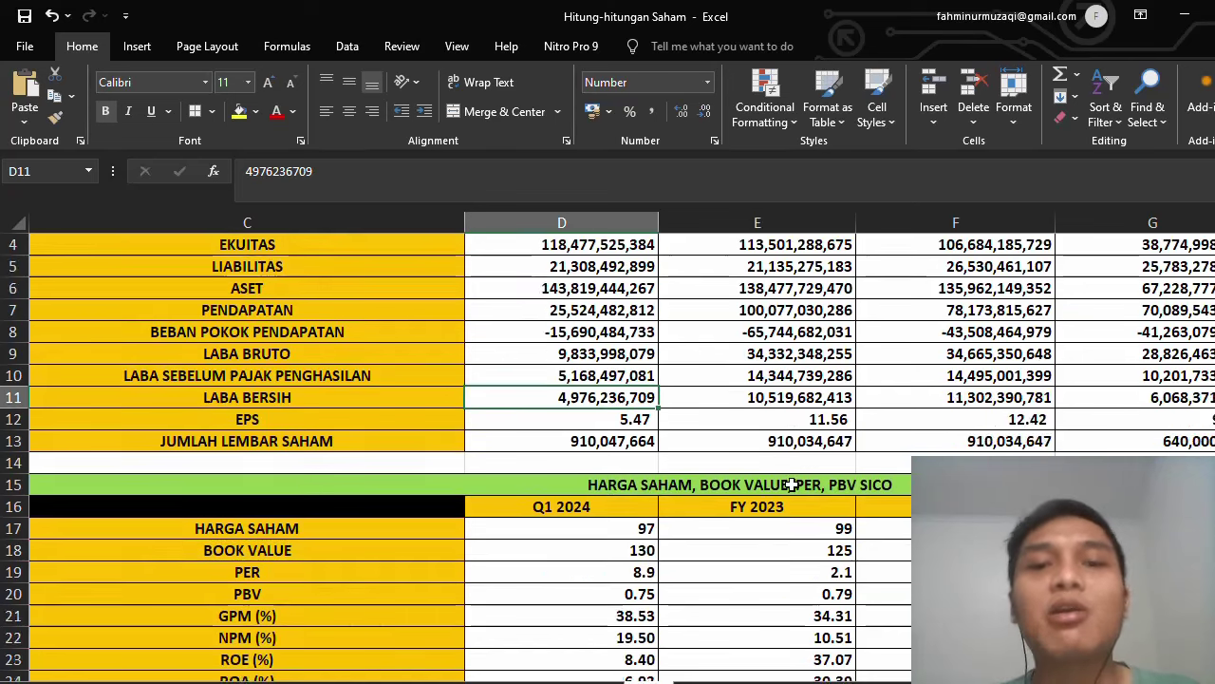
scroll(797, 509, "up", 1)
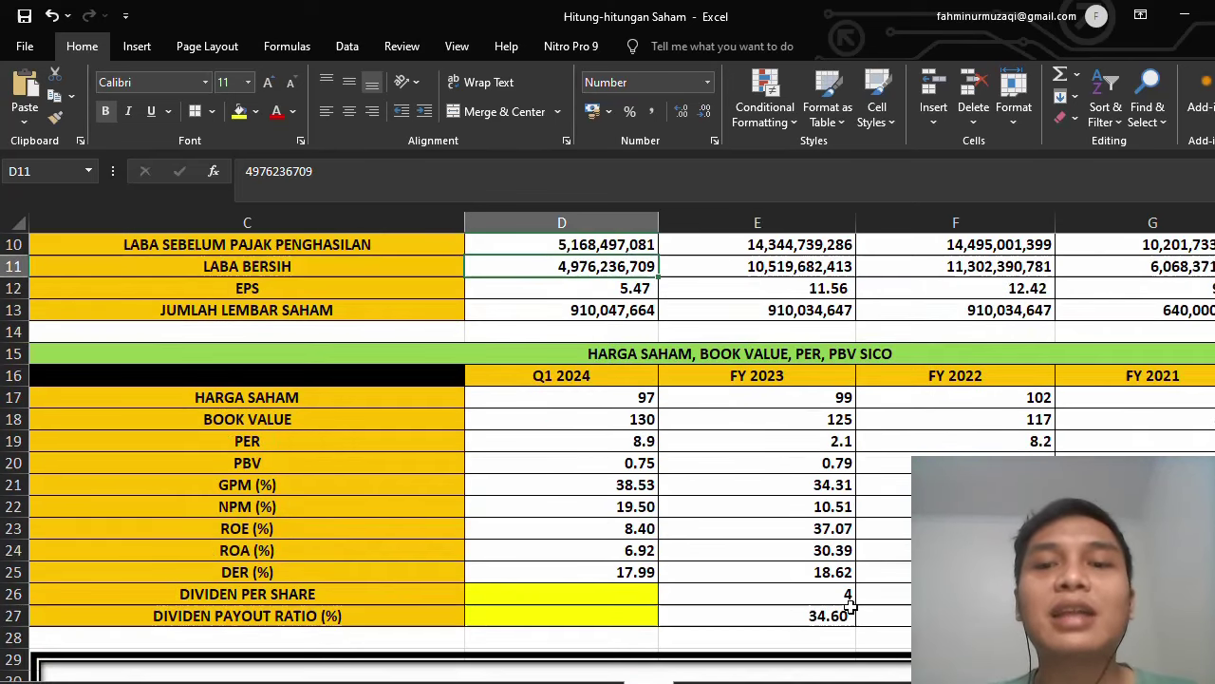
left_click(1153, 615)
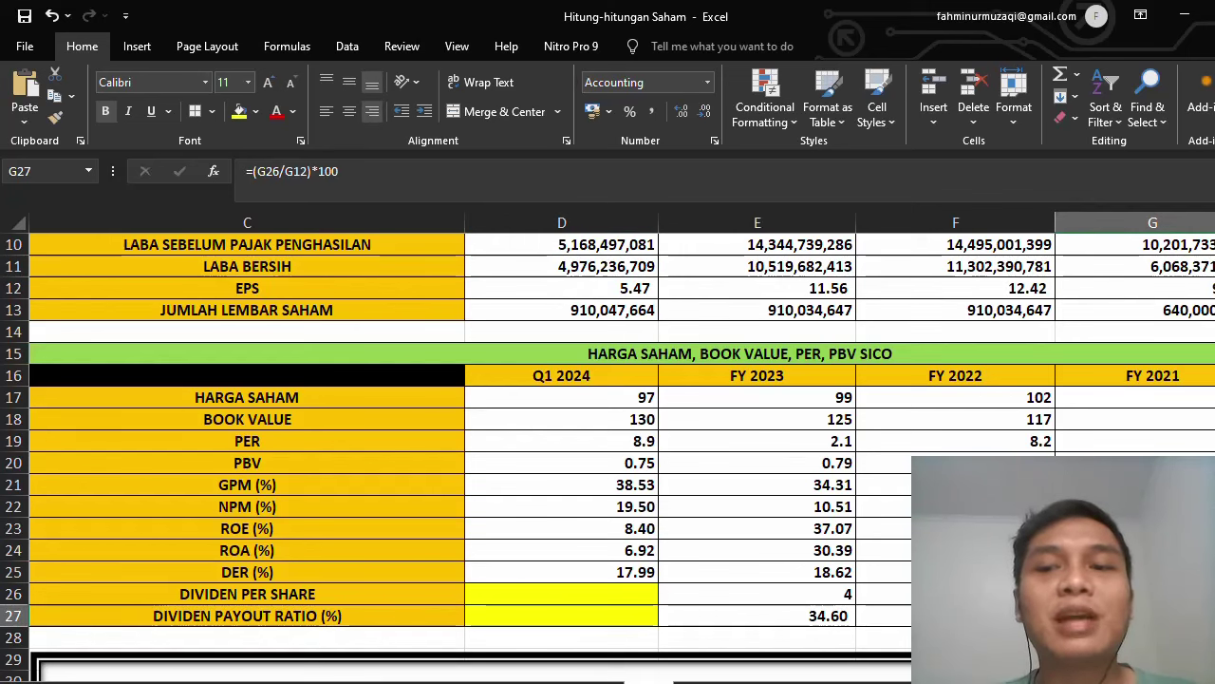
left_click(955, 615)
left_click(777, 621)
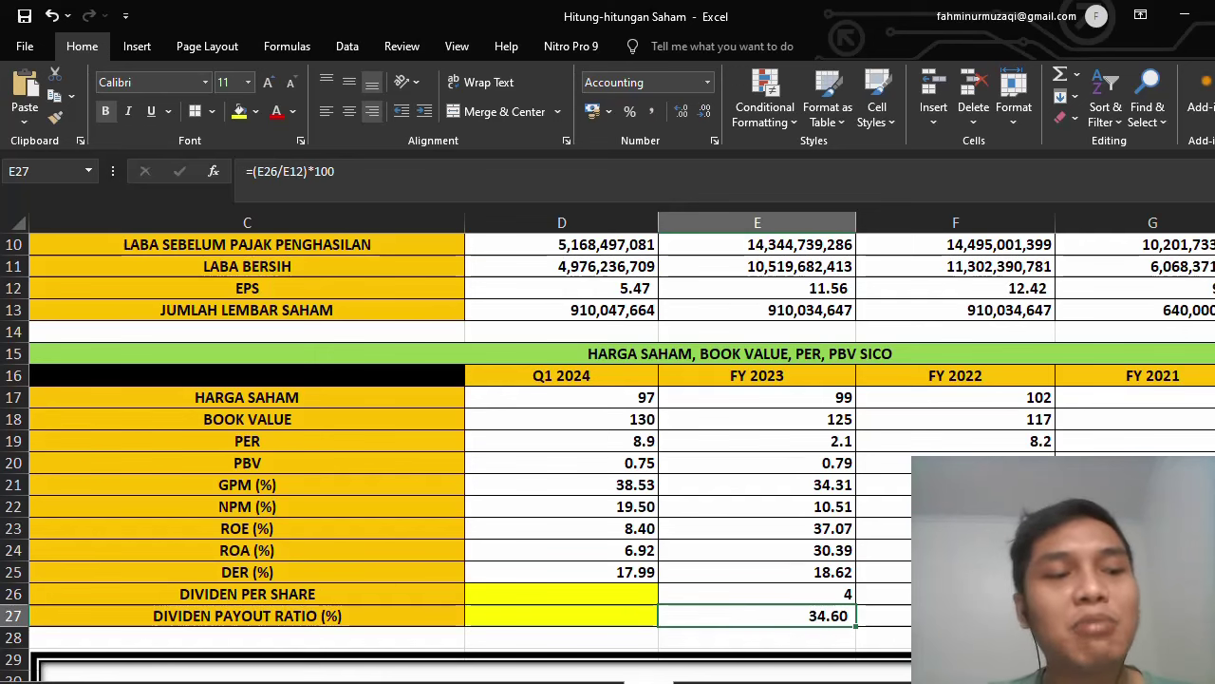
scroll(622, 446, "right", 2)
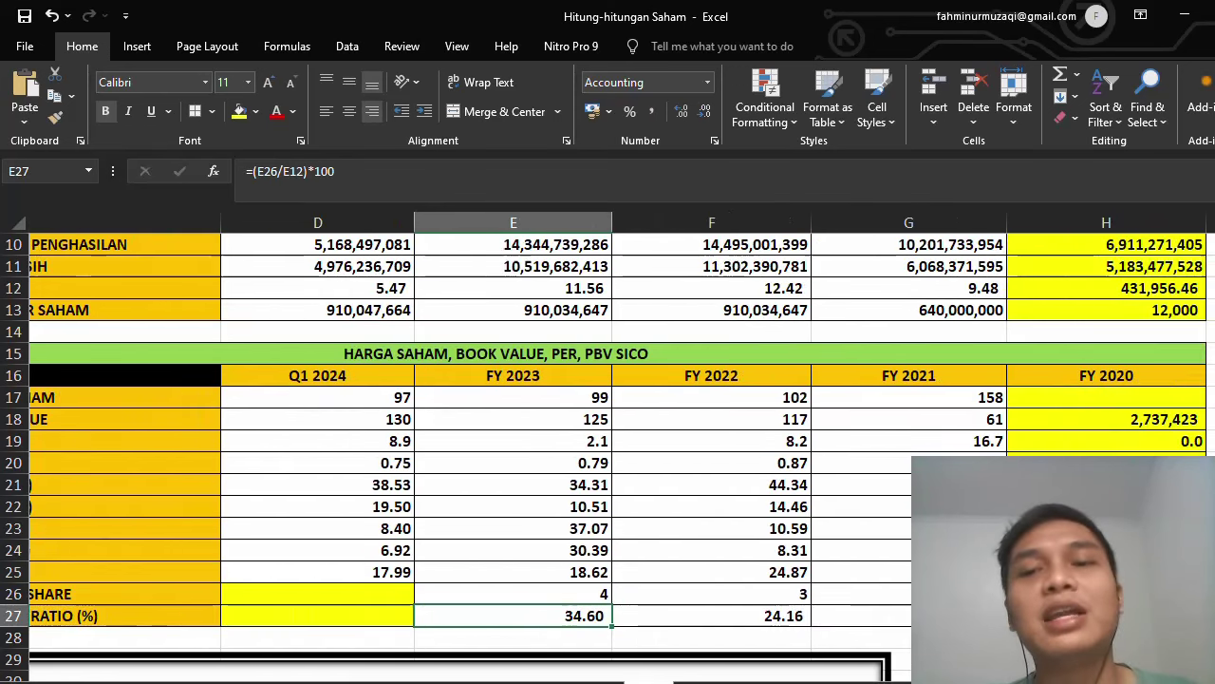
scroll(622, 447, "right", 2)
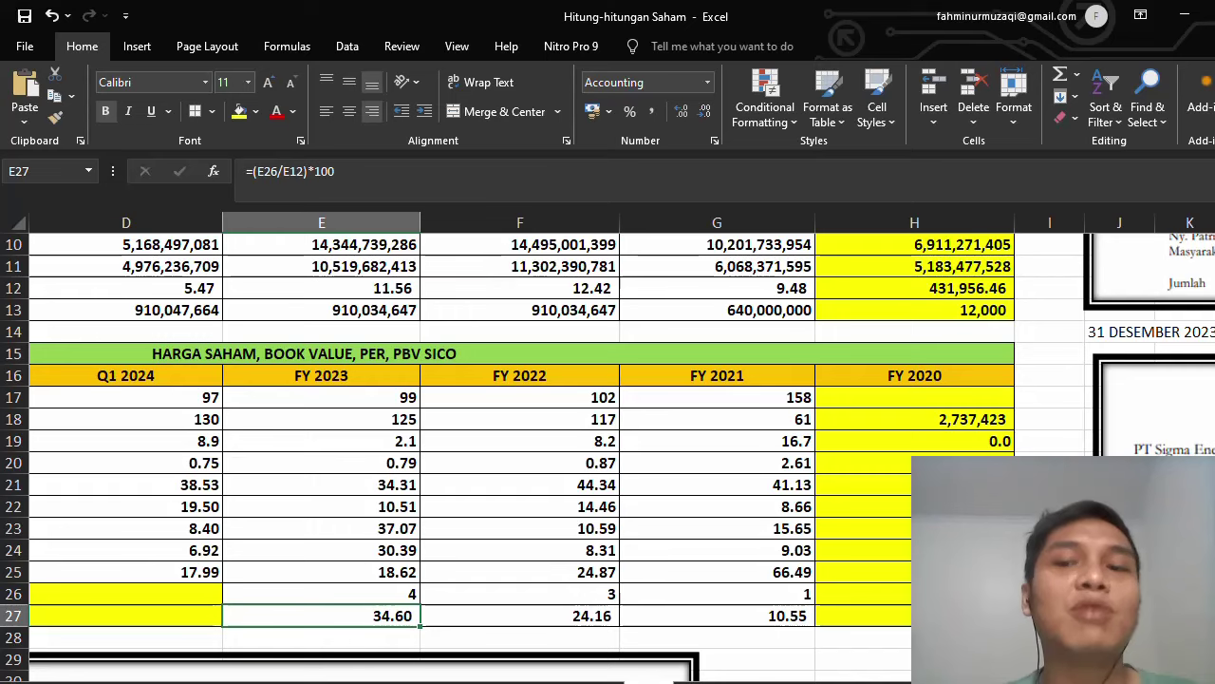
scroll(622, 447, "left", 4)
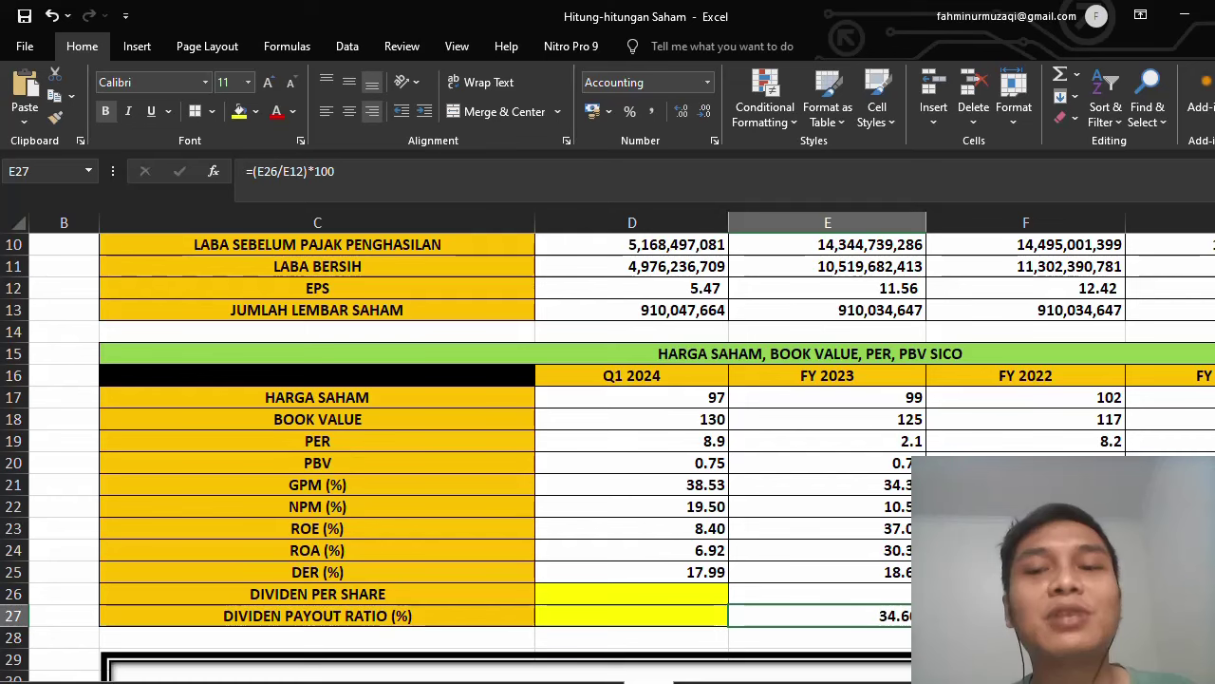
- Compare the shareholder composition images for 31 December 2021, 2022 and 2023 and 31 March 2024 beside the financial tables
scroll(904, 575, "right", 2)
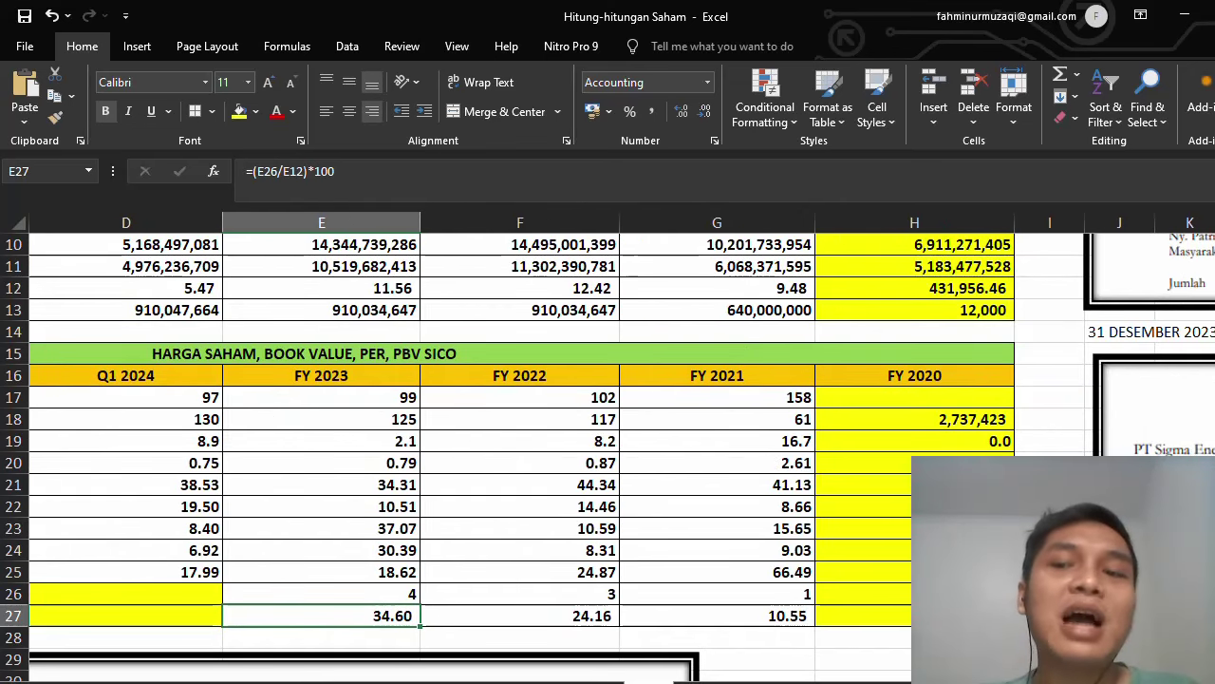
scroll(607, 446, "right", 4)
scroll(607, 446, "down", 5)
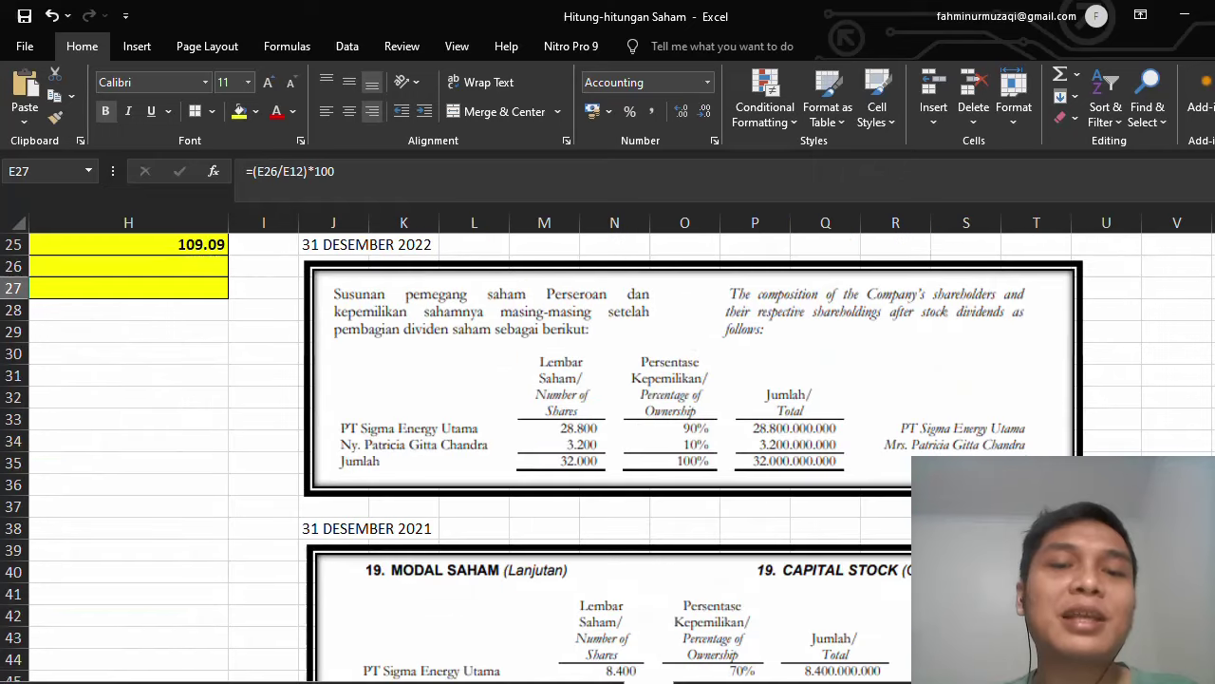
scroll(608, 446, "down", 2)
scroll(608, 446, "down", 3)
scroll(608, 446, "up", 1)
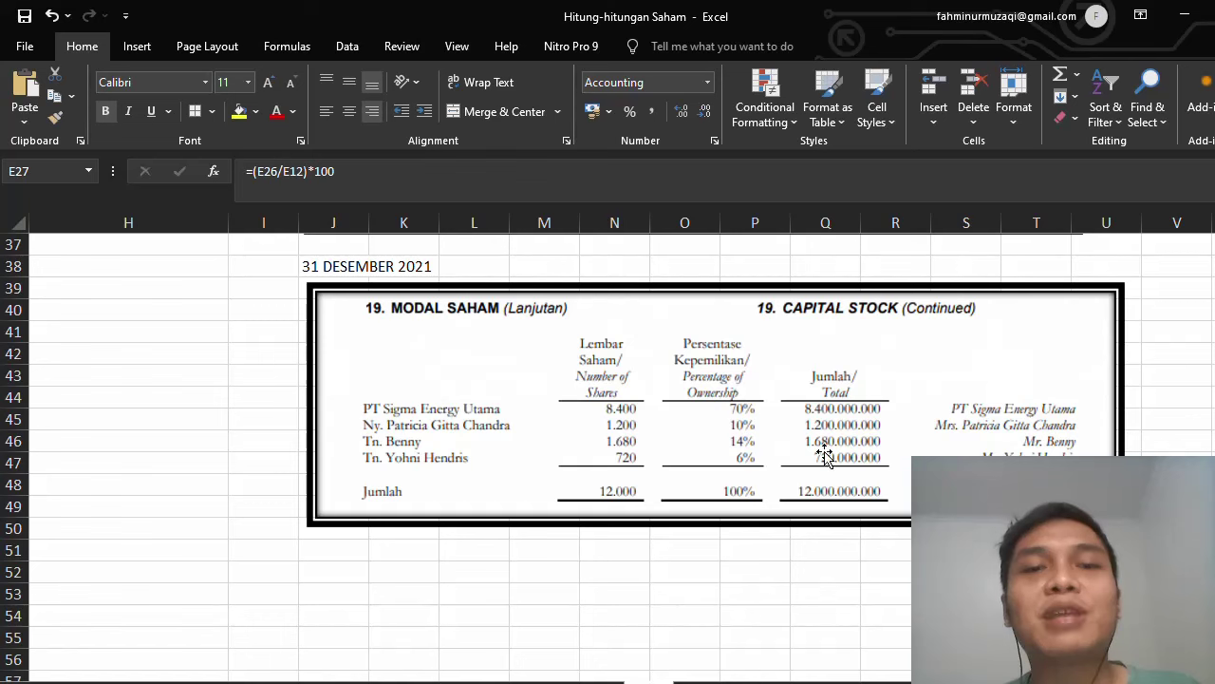
scroll(702, 432, "up", 5)
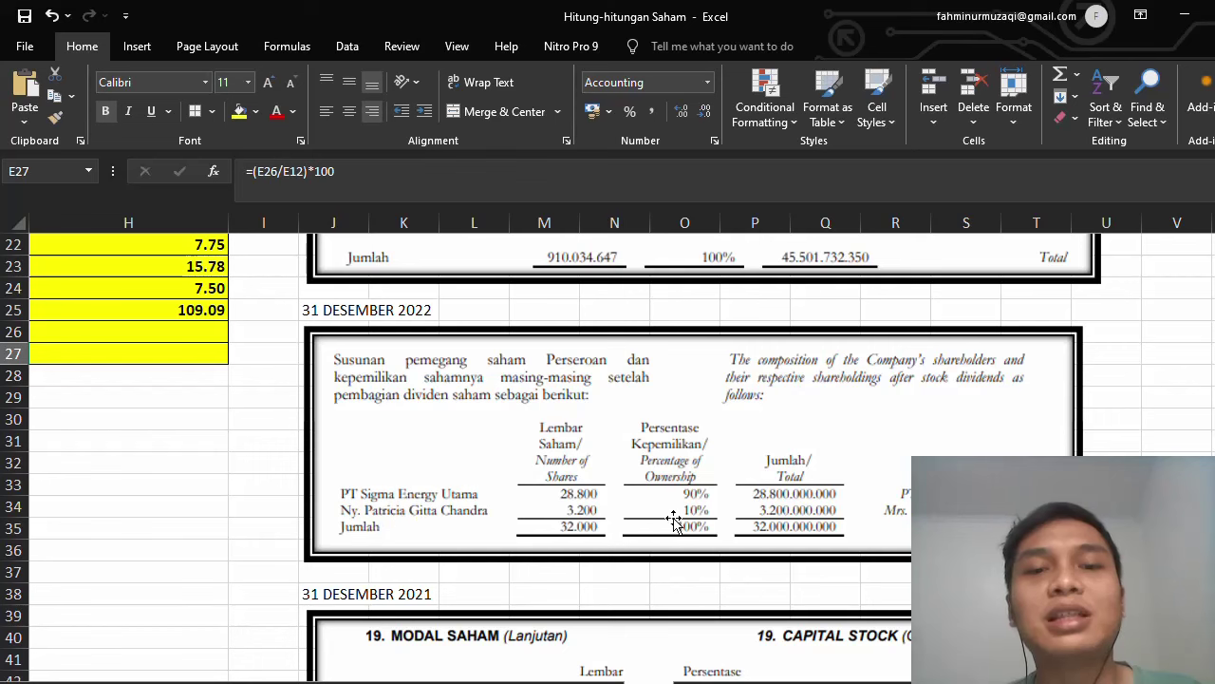
scroll(703, 528, "up", 3)
scroll(703, 528, "up", 1)
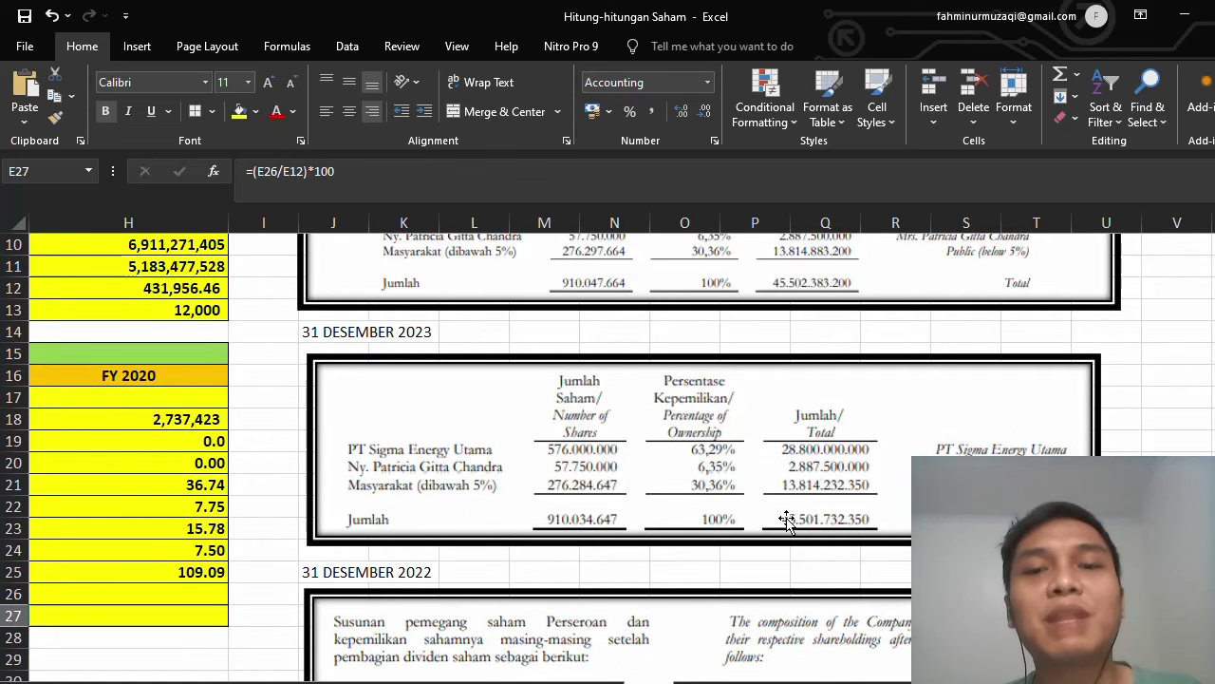
scroll(788, 517, "up", 3)
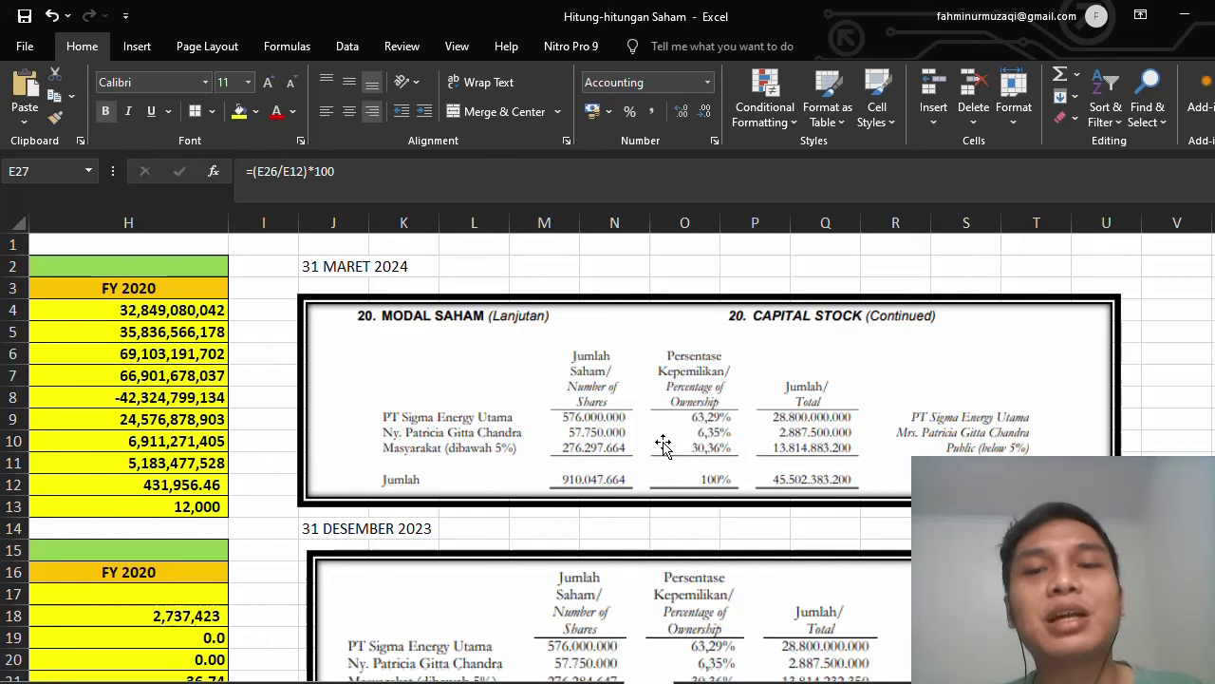
scroll(454, 432, "down", 2)
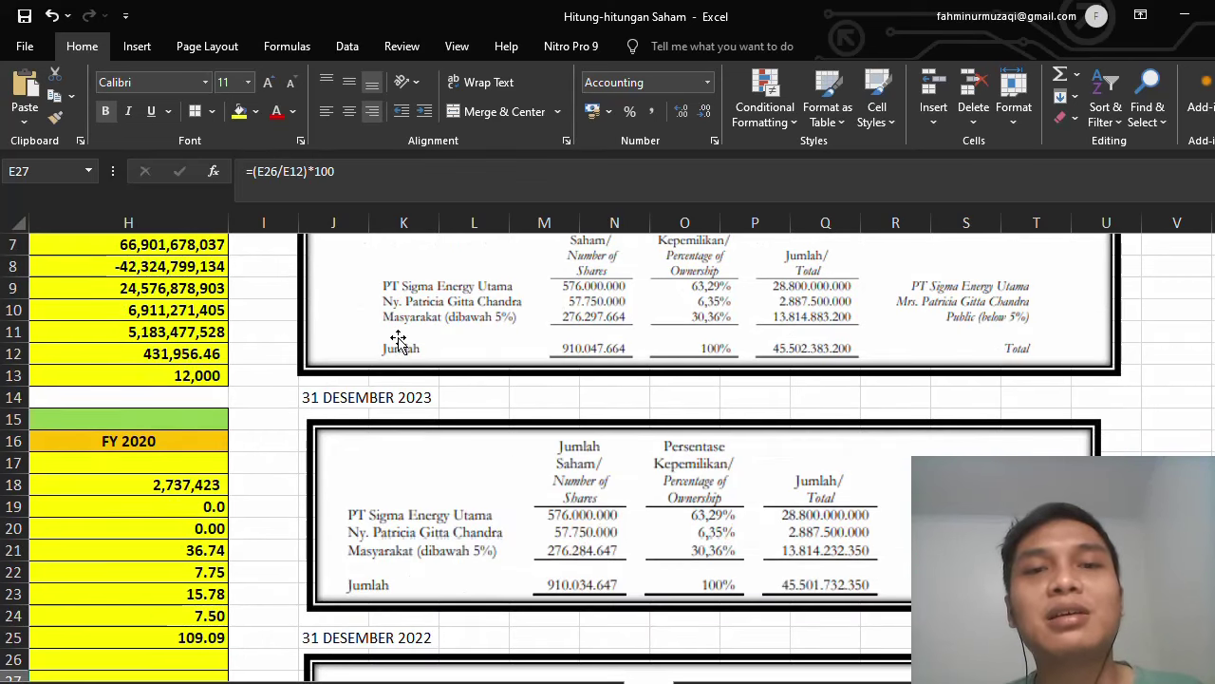
scroll(734, 330, "down", 10)
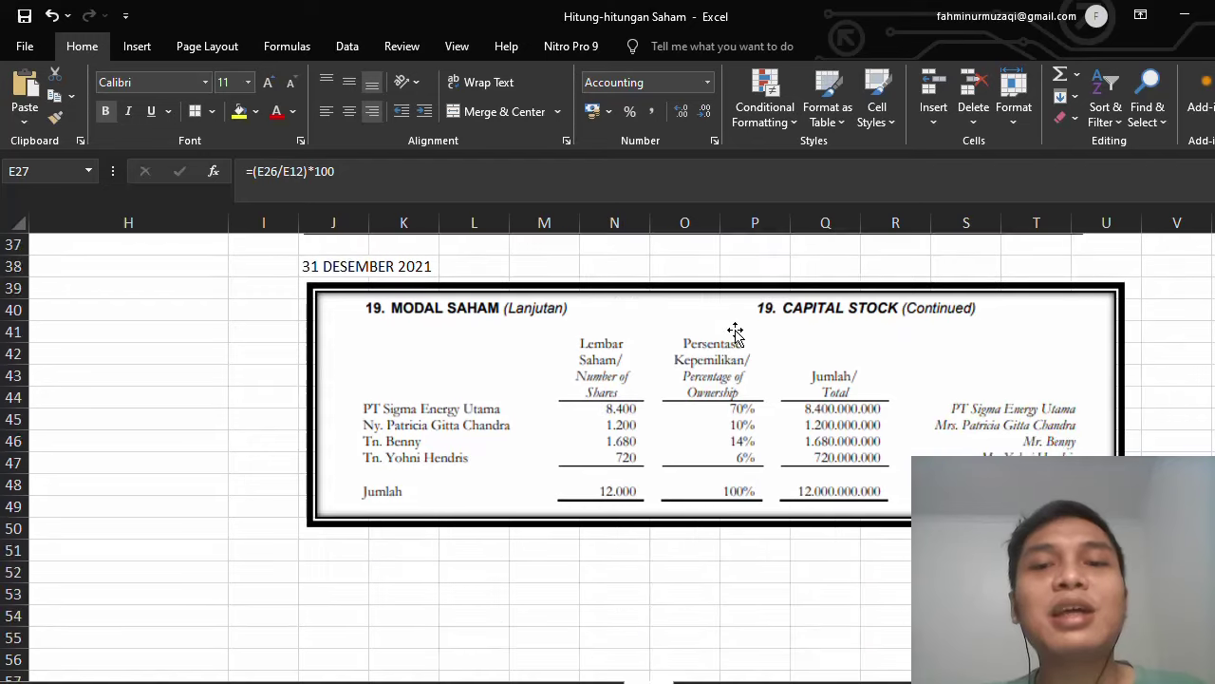
scroll(736, 327, "up", 4)
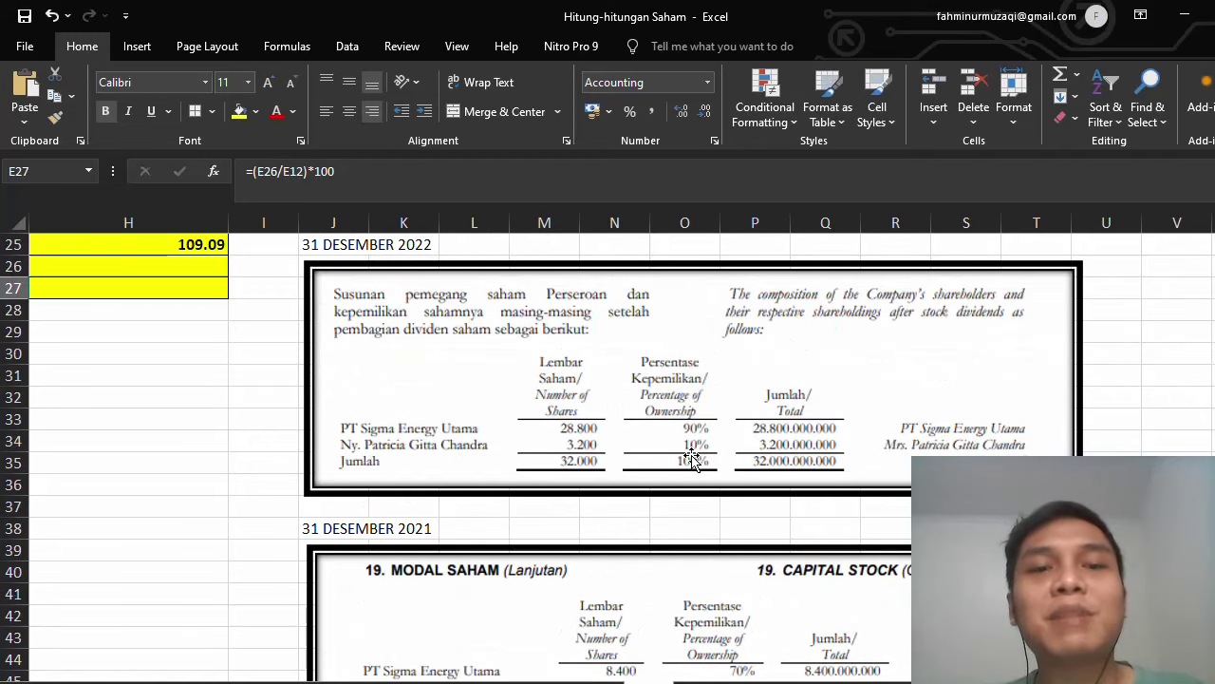
scroll(691, 455, "up", 4)
scroll(691, 456, "up", 4)
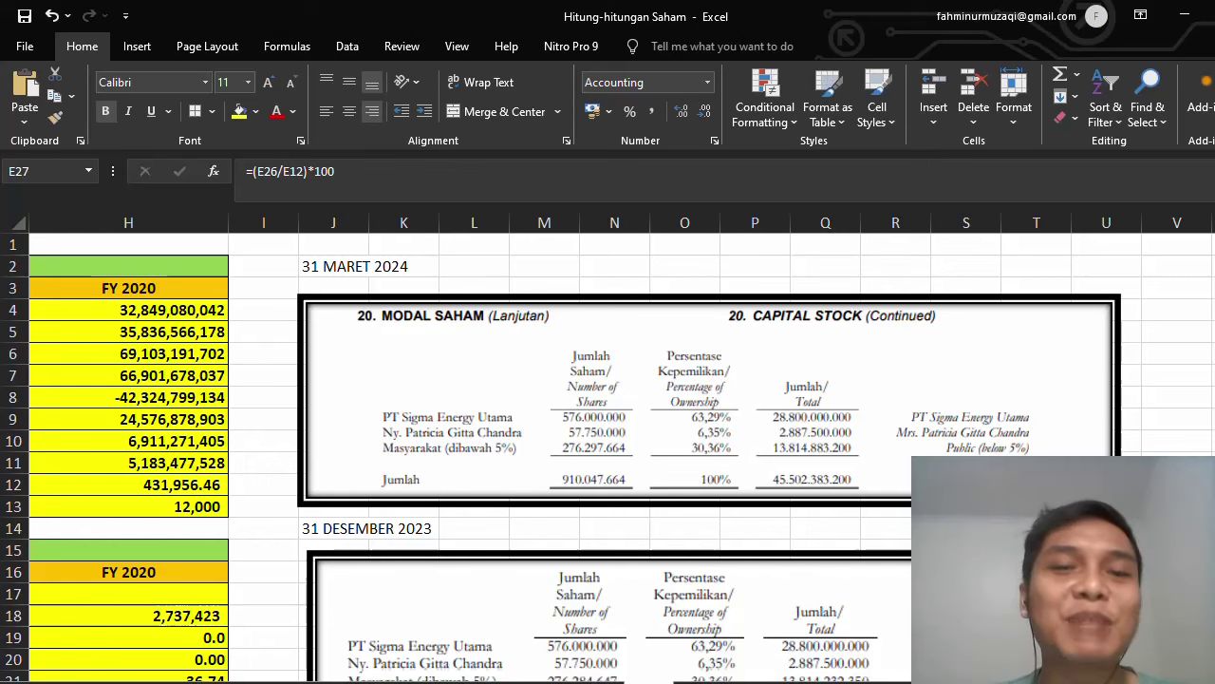
- Review the IPO proceeds report and the Operational Area page on GasJack compressor units below the ratio table
scroll(607, 446, "left", 6)
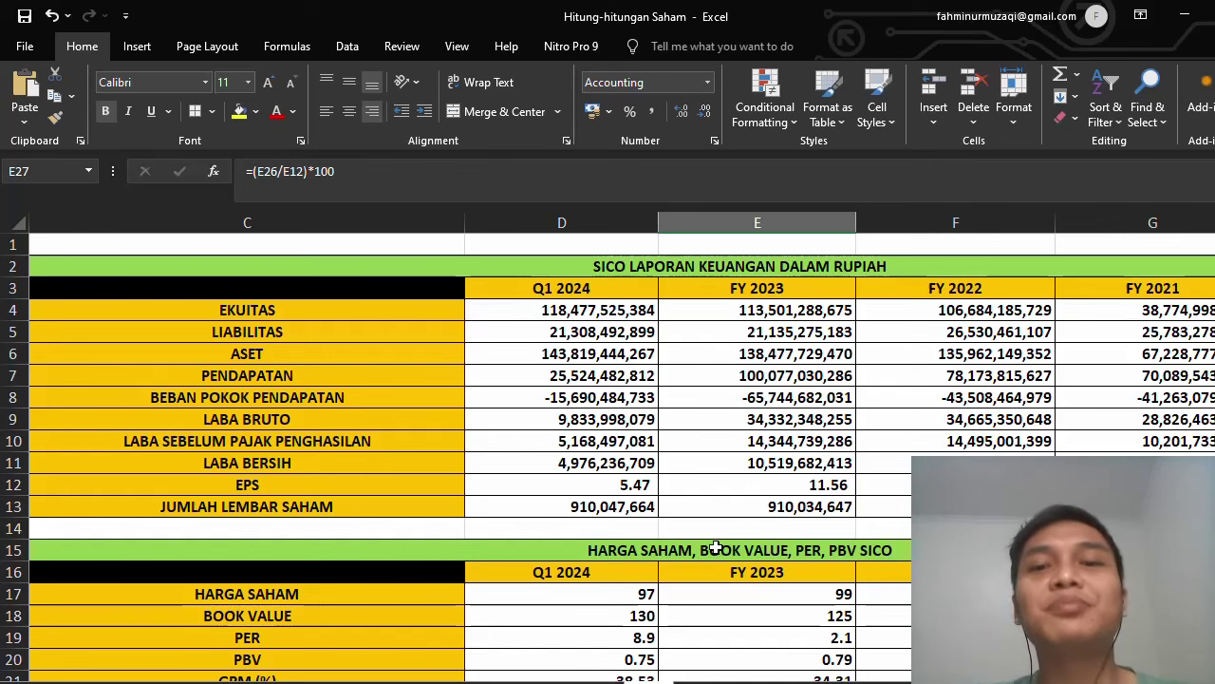
scroll(717, 551, "down", 8)
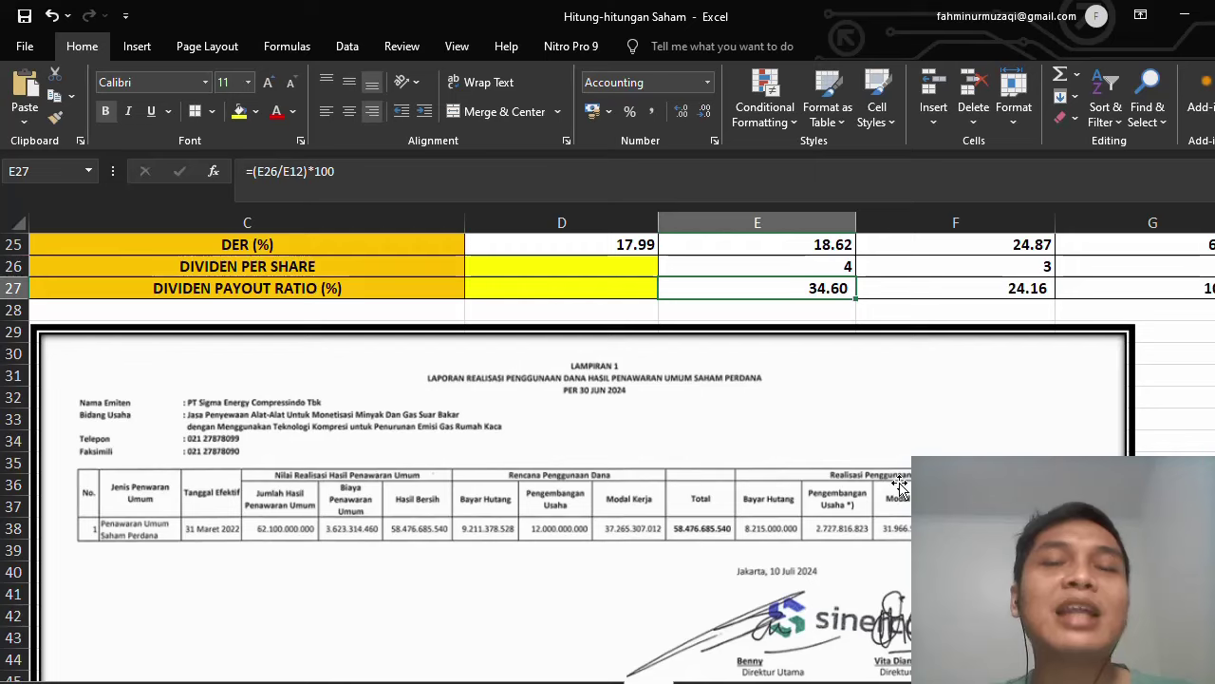
scroll(888, 501, "up", 8)
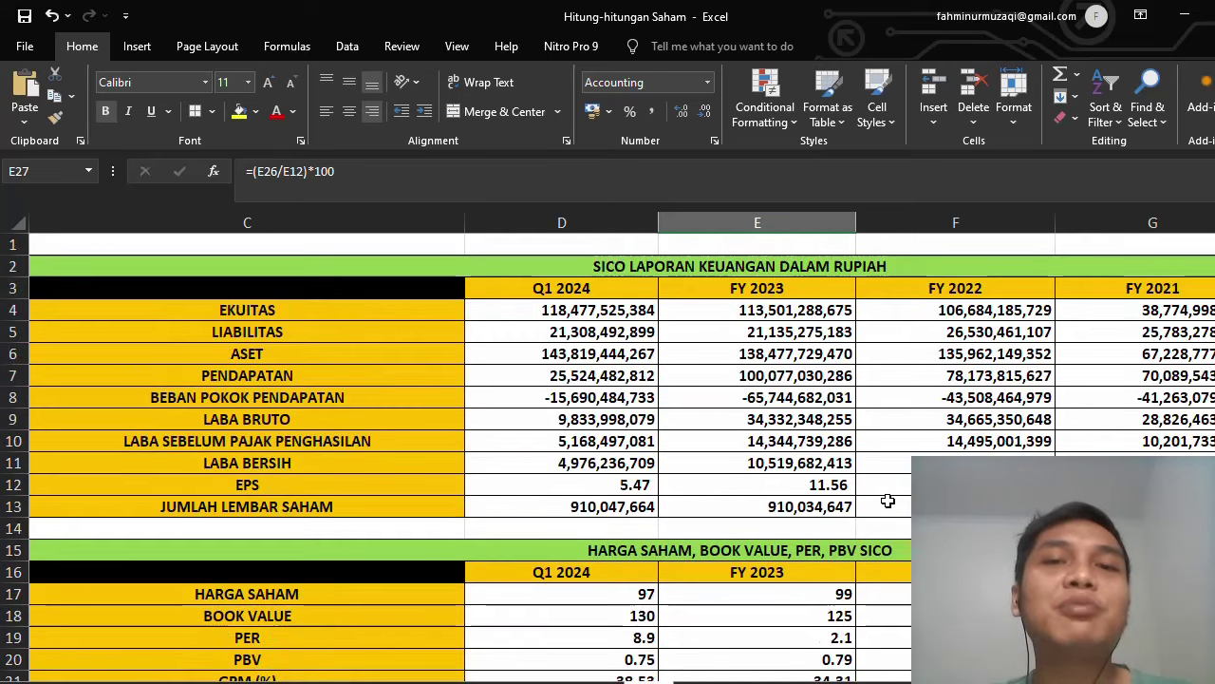
scroll(723, 431, "down", 16)
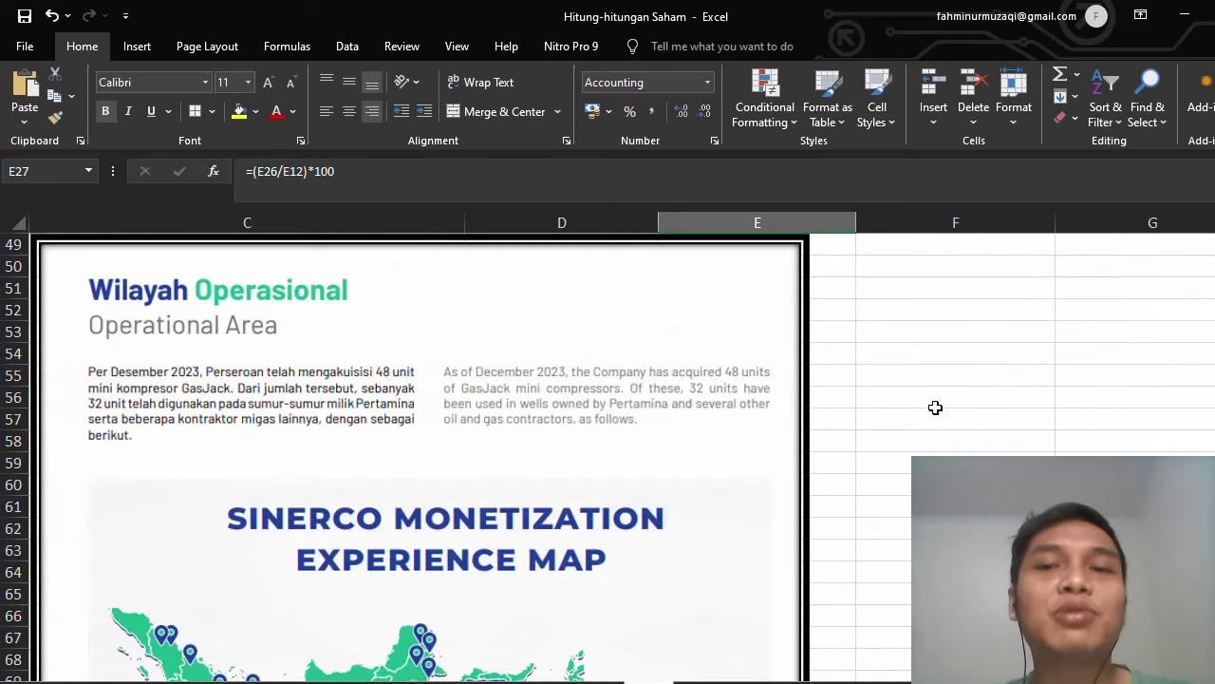
- Enter "48 UNIT" in cell D1 and "32 UNIT" in cell E1 above the financial statement table
scroll(936, 408, "up", 16)
left_click(602, 245)
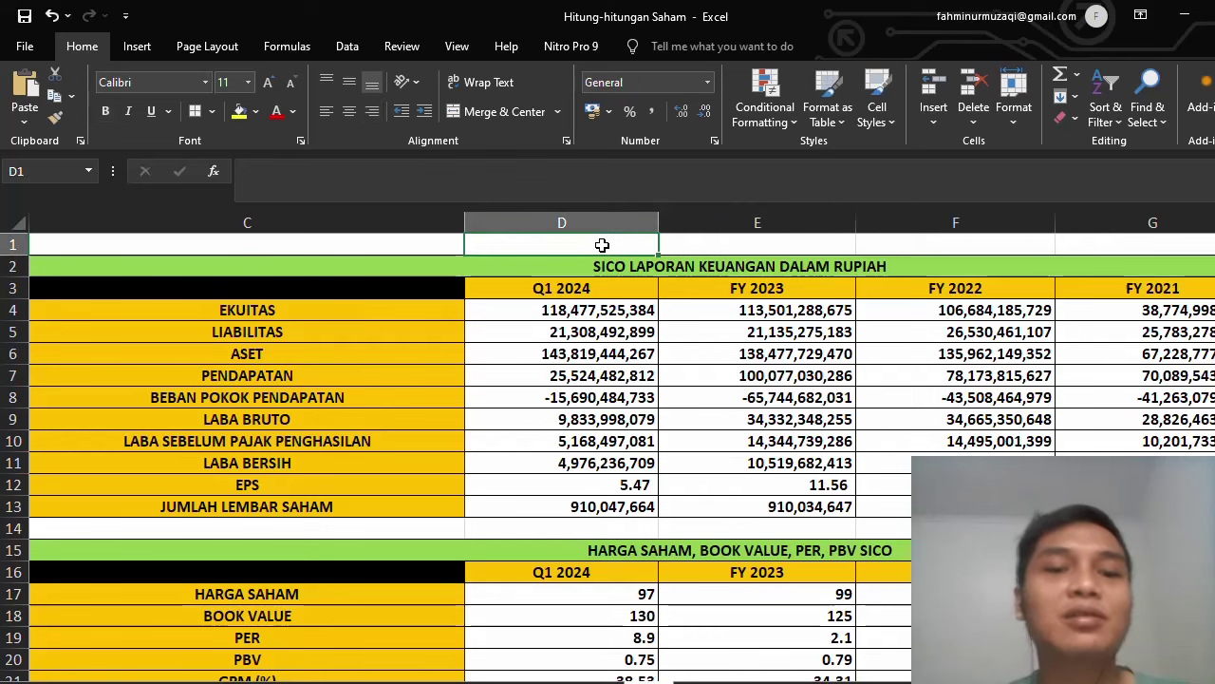
type("48 UNIT")
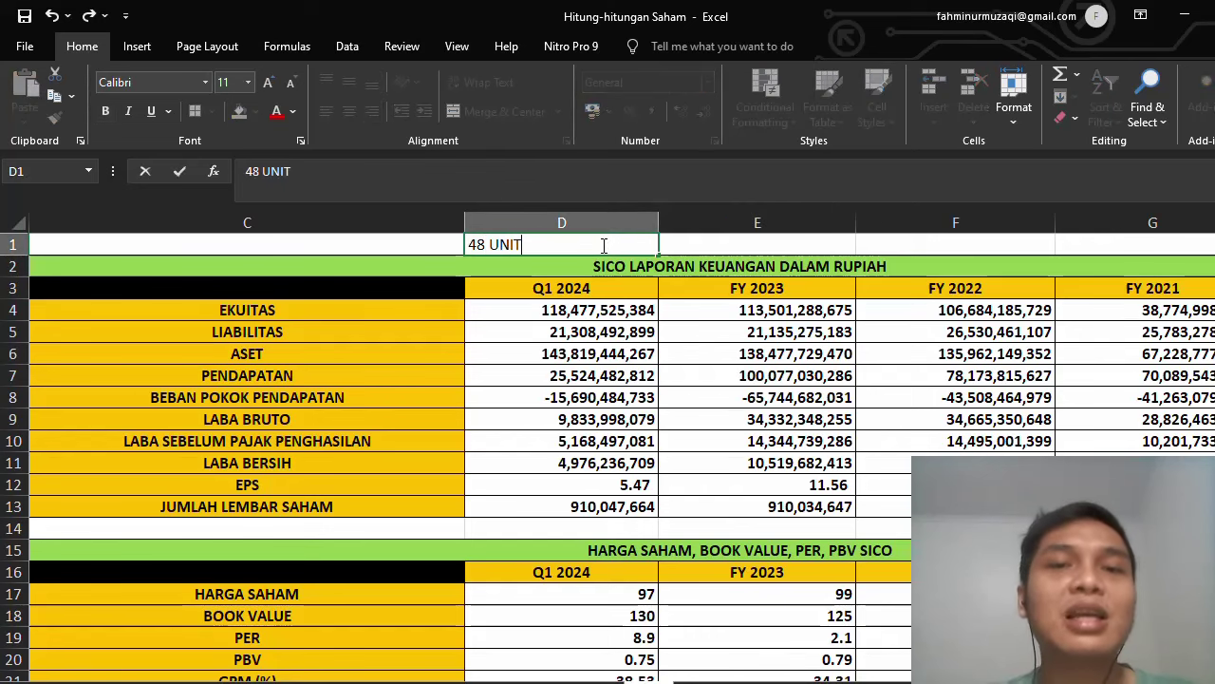
key("Tab")
type("32")
type("NIT")
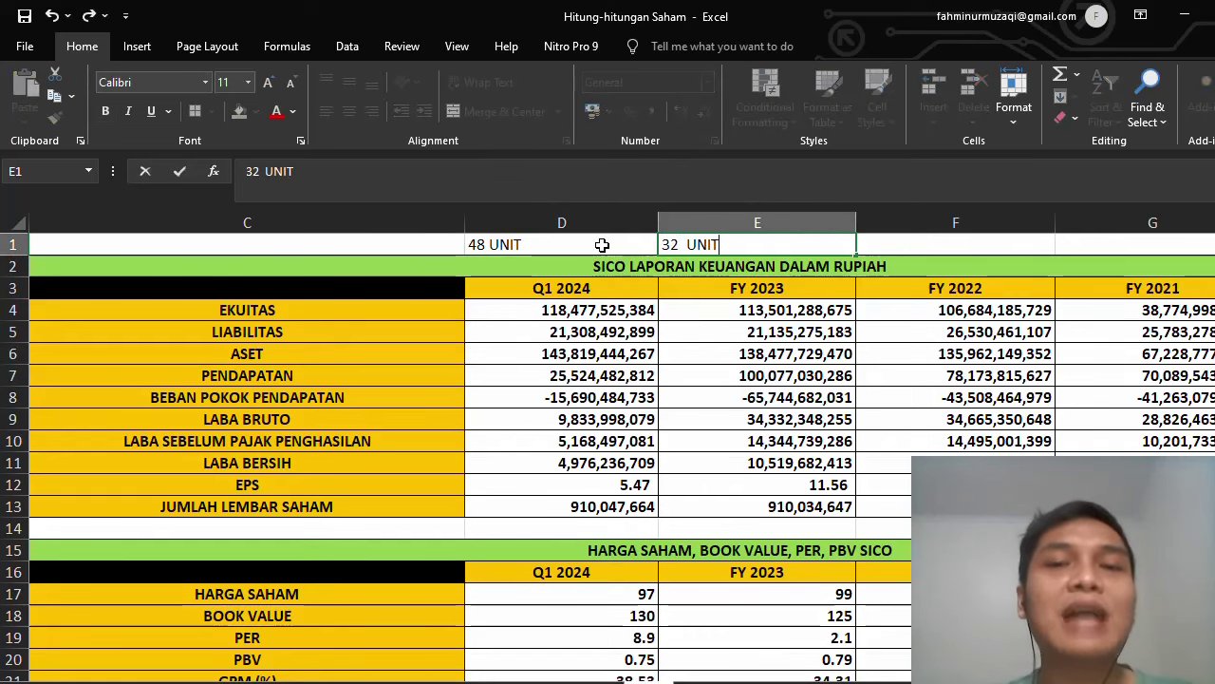
left_click(597, 240)
- Check the two unit entries in row 1 and calculate the share of units used in cell F1 with =32/48
left_click_drag(598, 240, 744, 240)
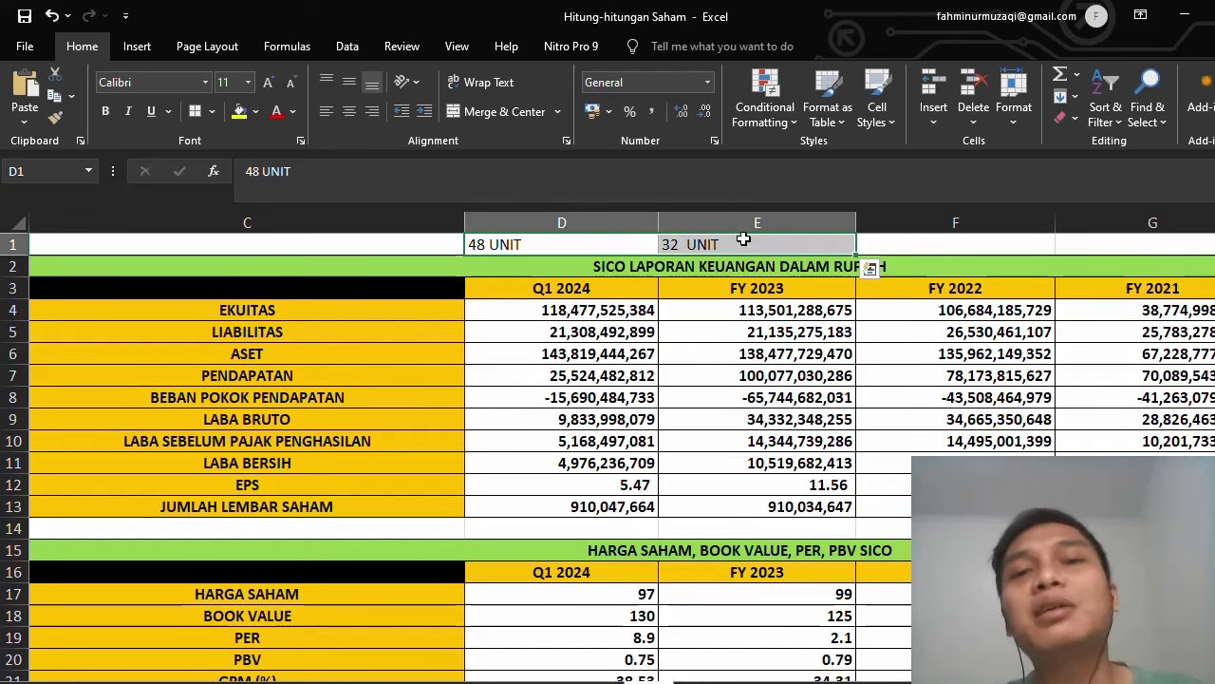
left_click(592, 242)
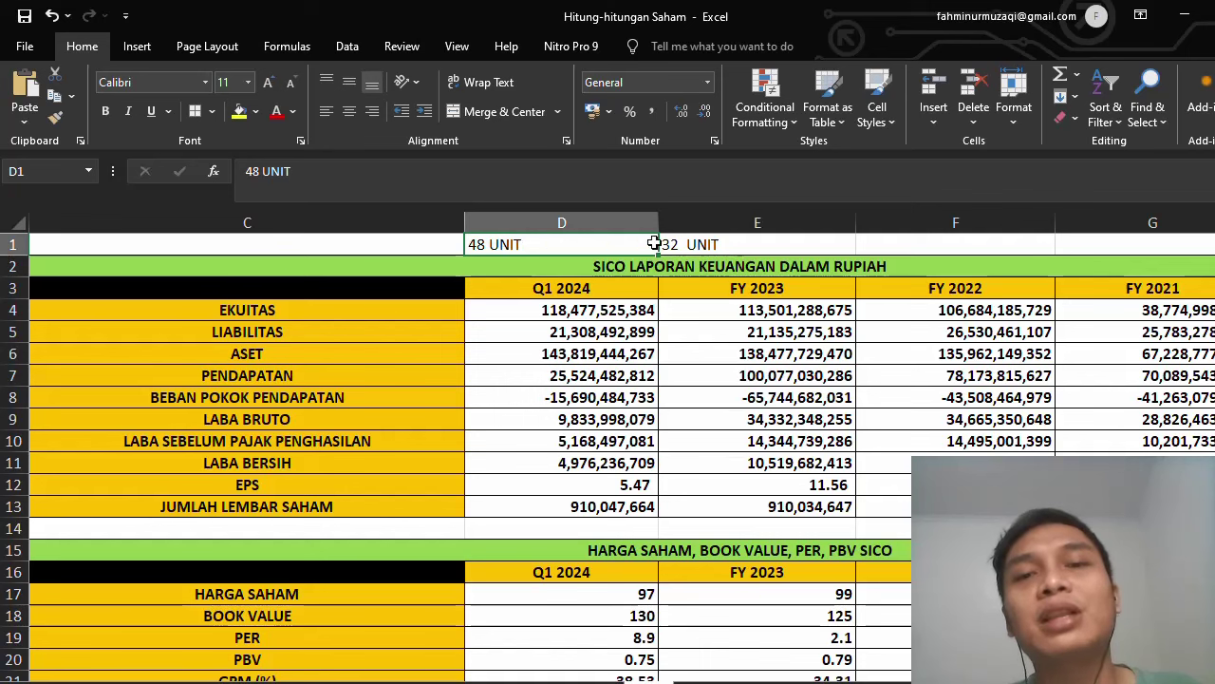
left_click(746, 244)
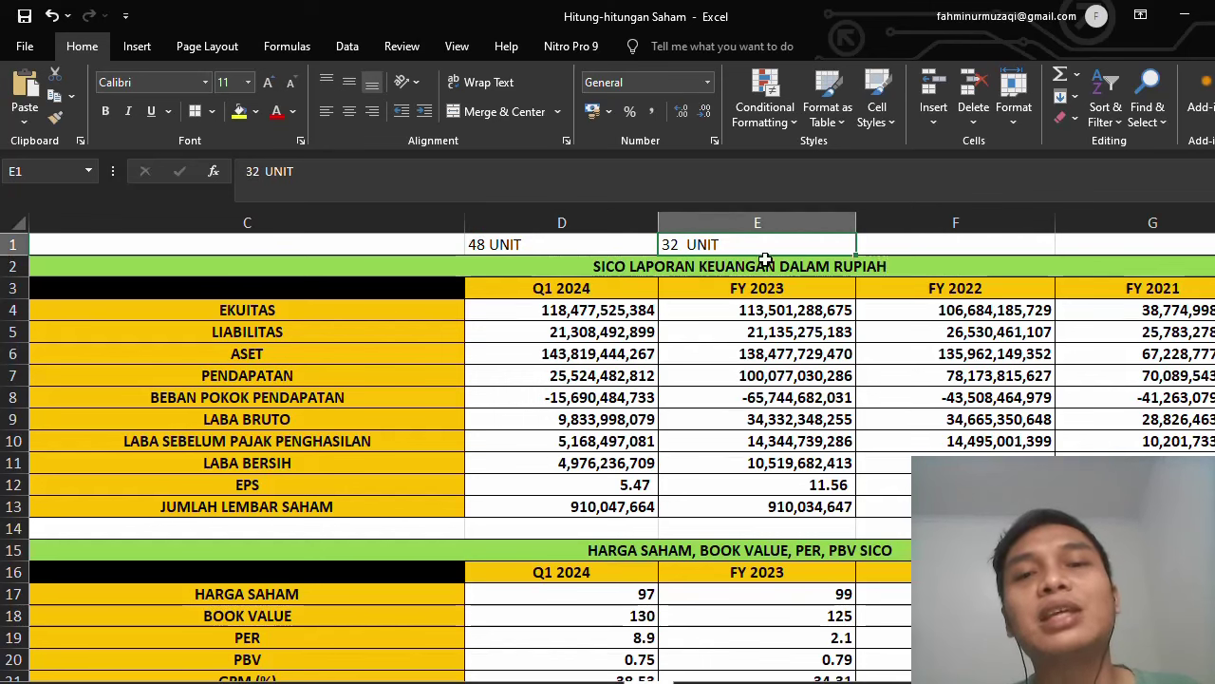
left_click(914, 245)
type("=")
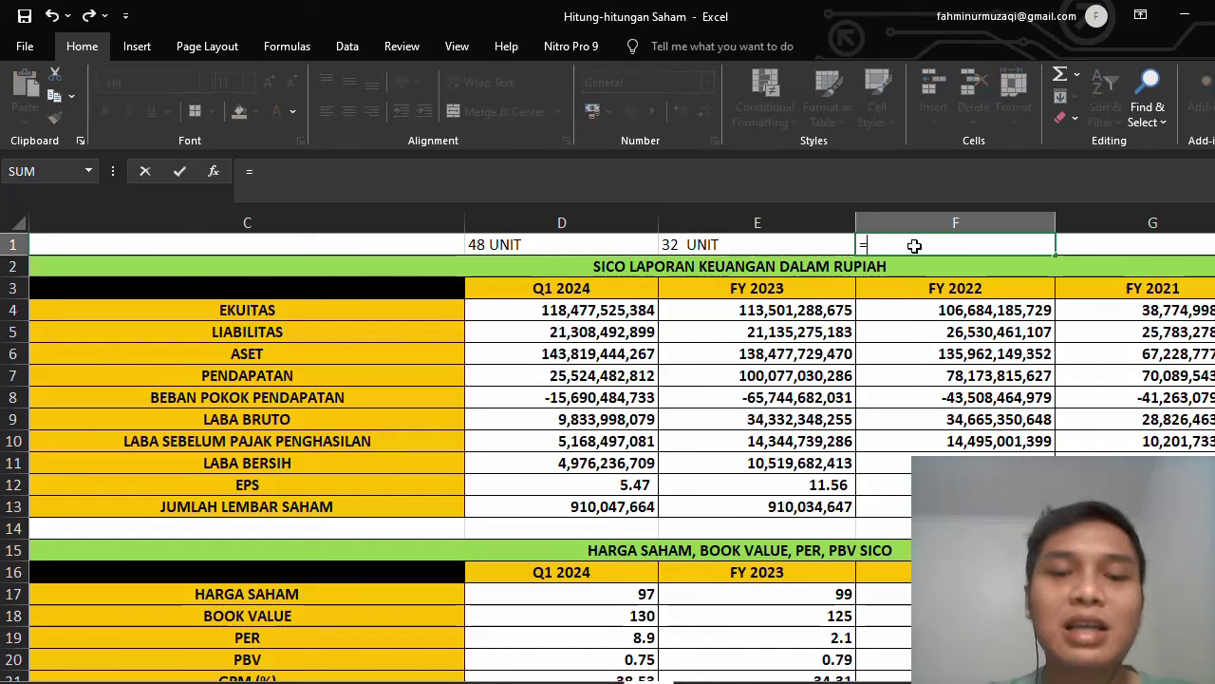
type("32/48")
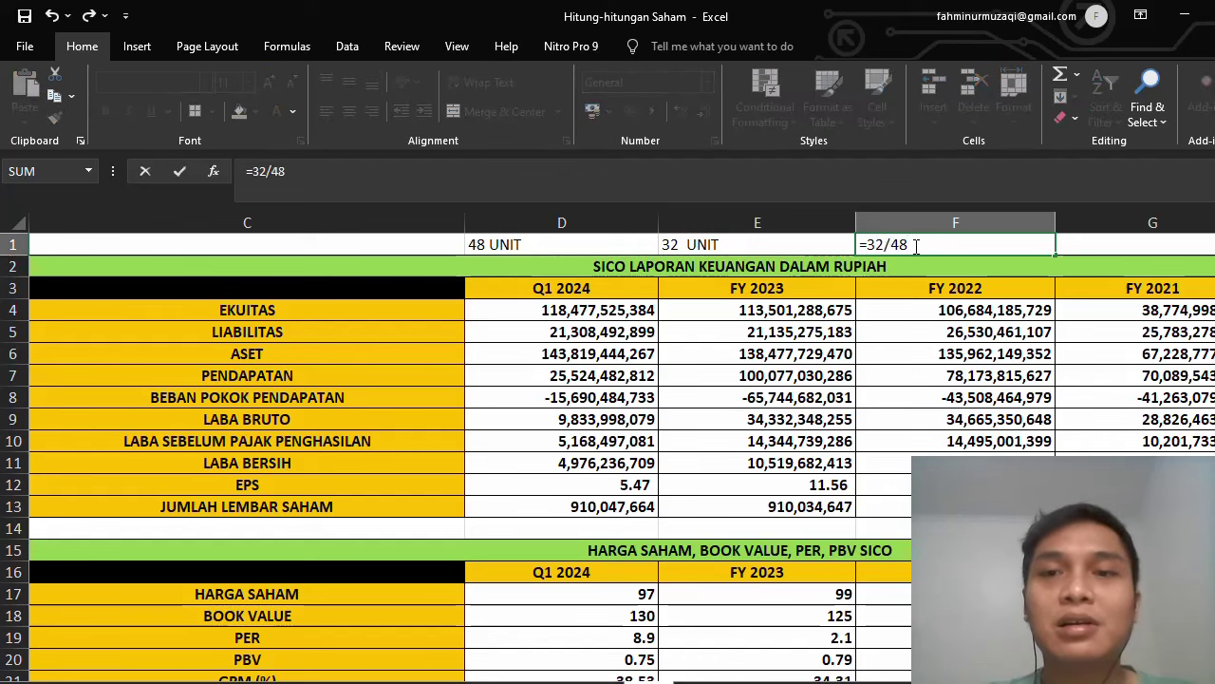
key("Return")
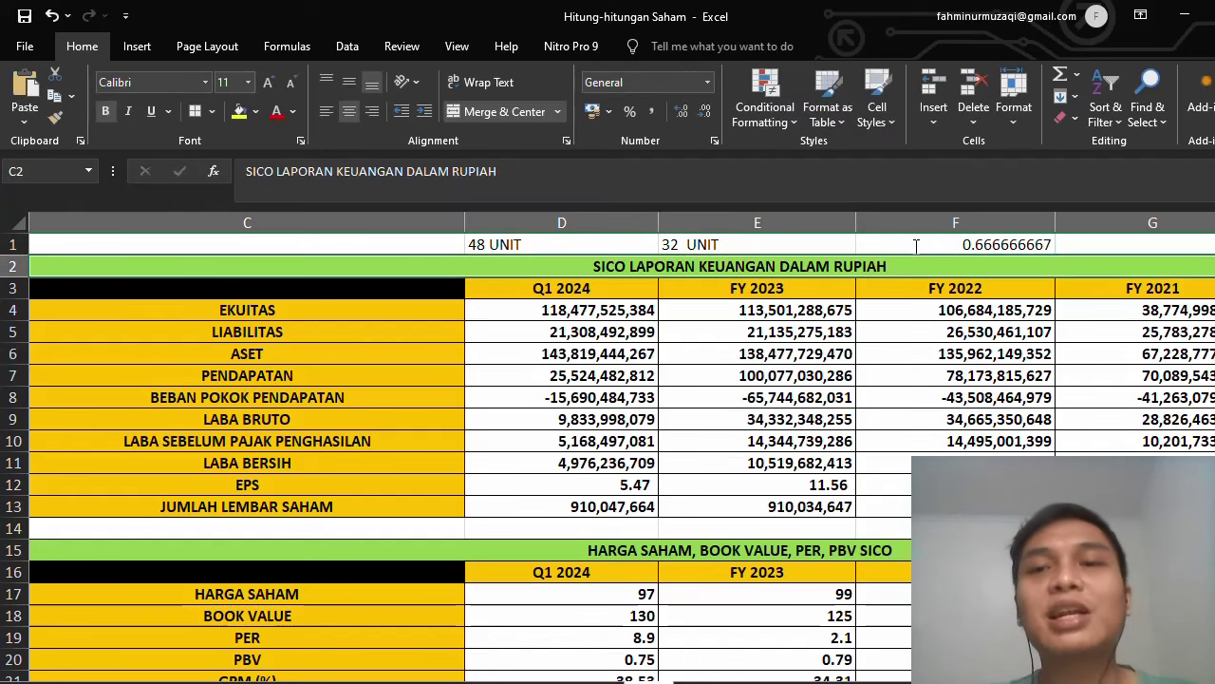
- Review the unit entries and usage ratio in cells D1 to F1 against the IPO proceeds report below the ratio table
left_click(915, 245)
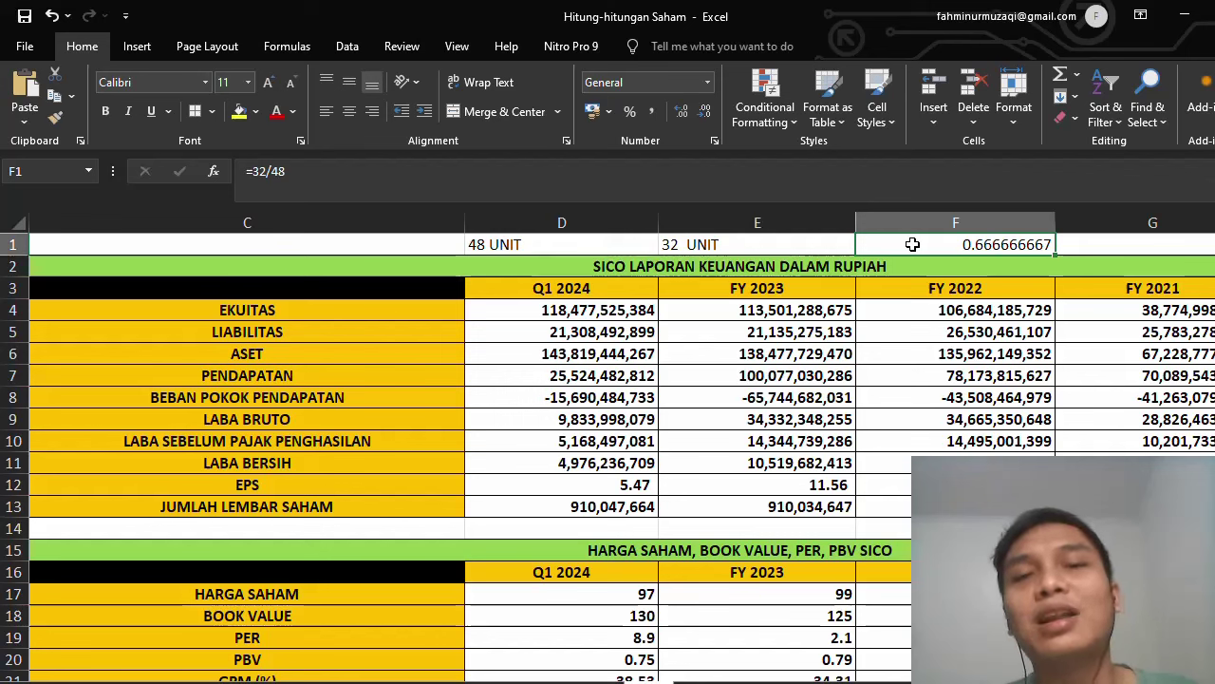
left_click(617, 249)
left_click(744, 244)
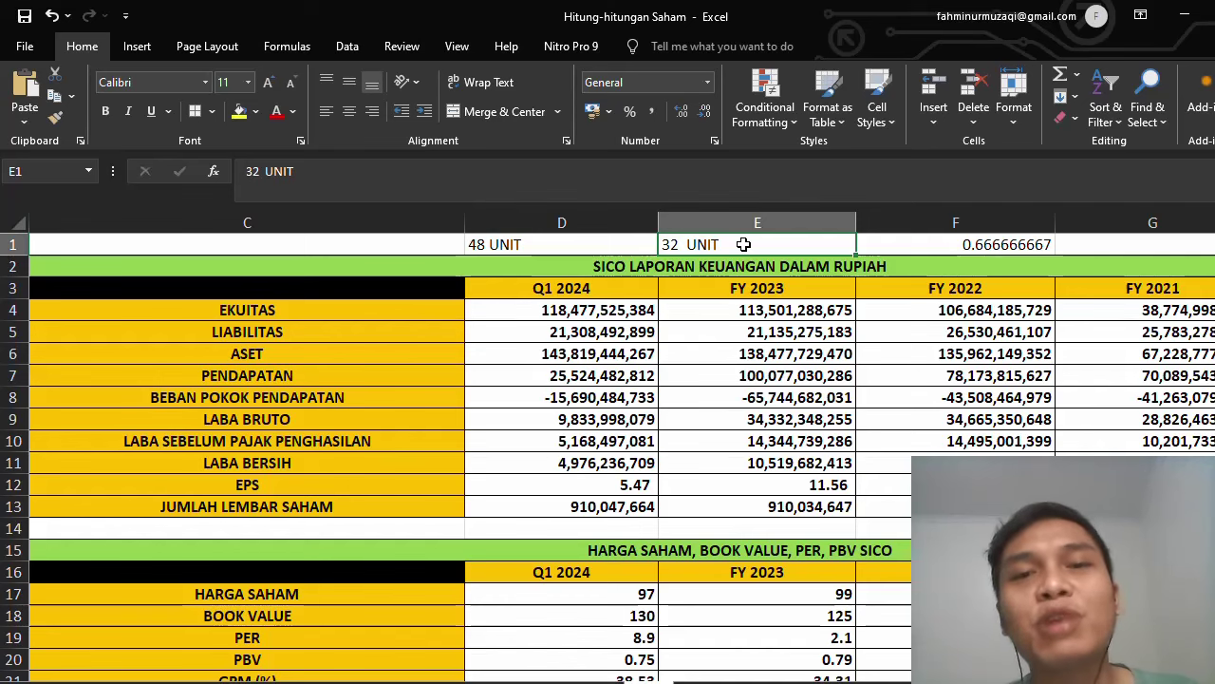
scroll(743, 244, "down", 7)
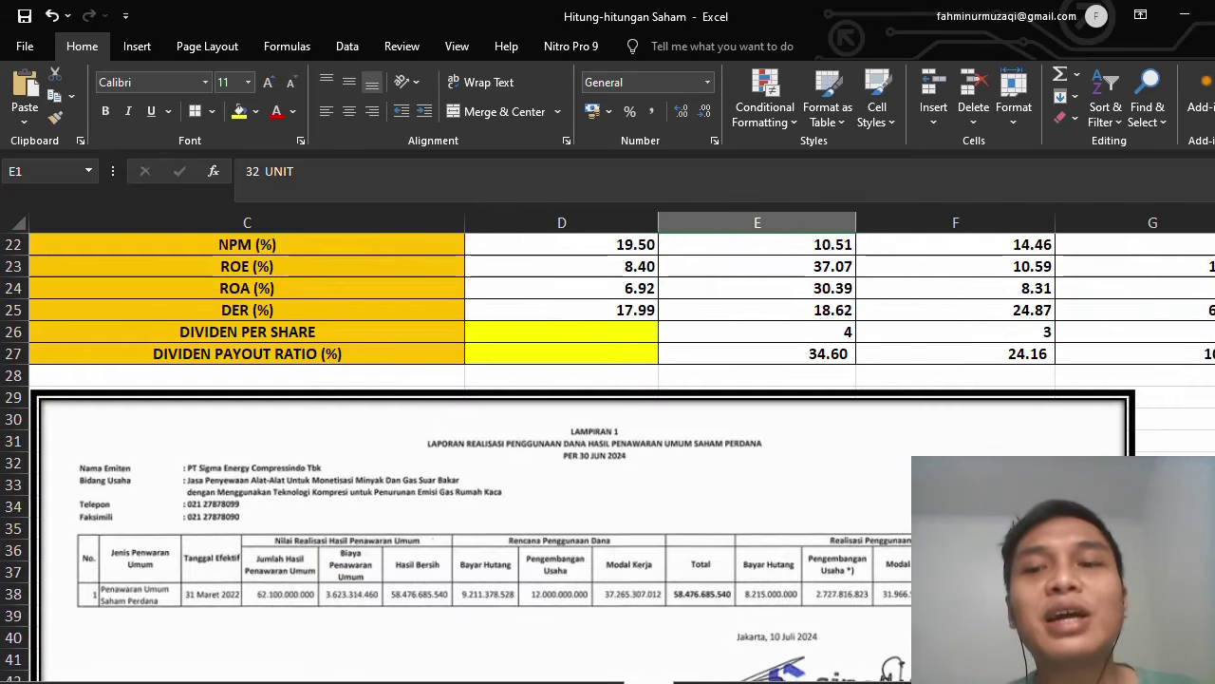
scroll(743, 244, "up", 7)
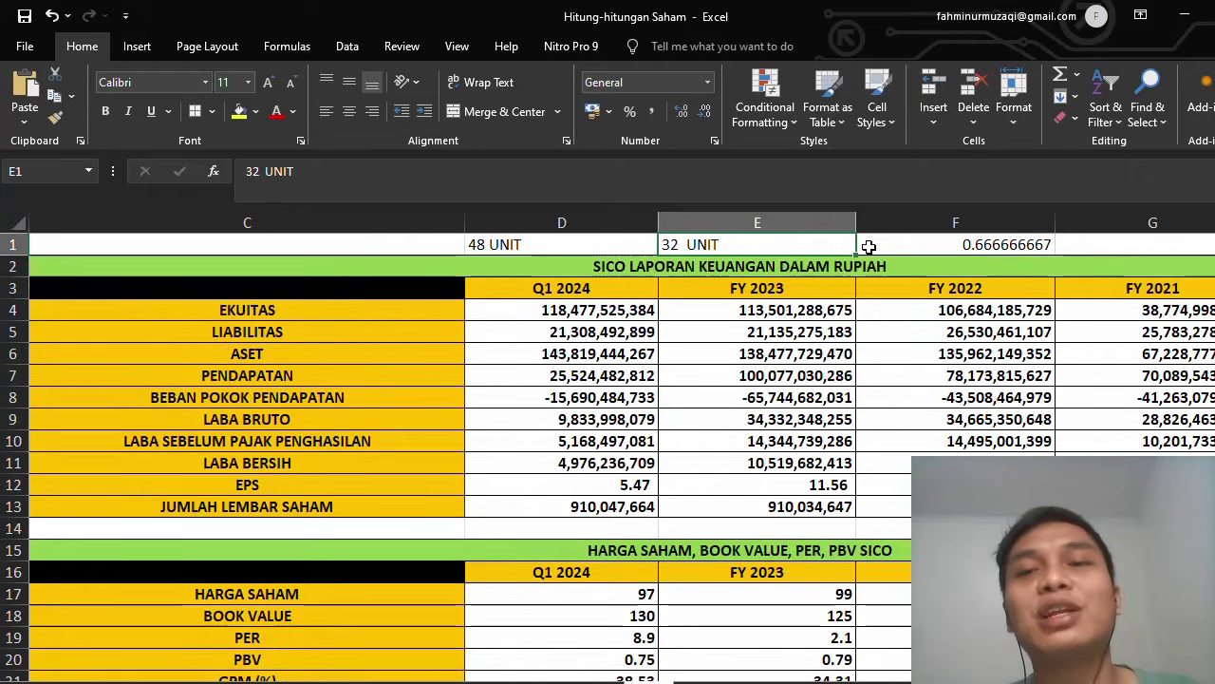
left_click_drag(978, 246, 564, 245)
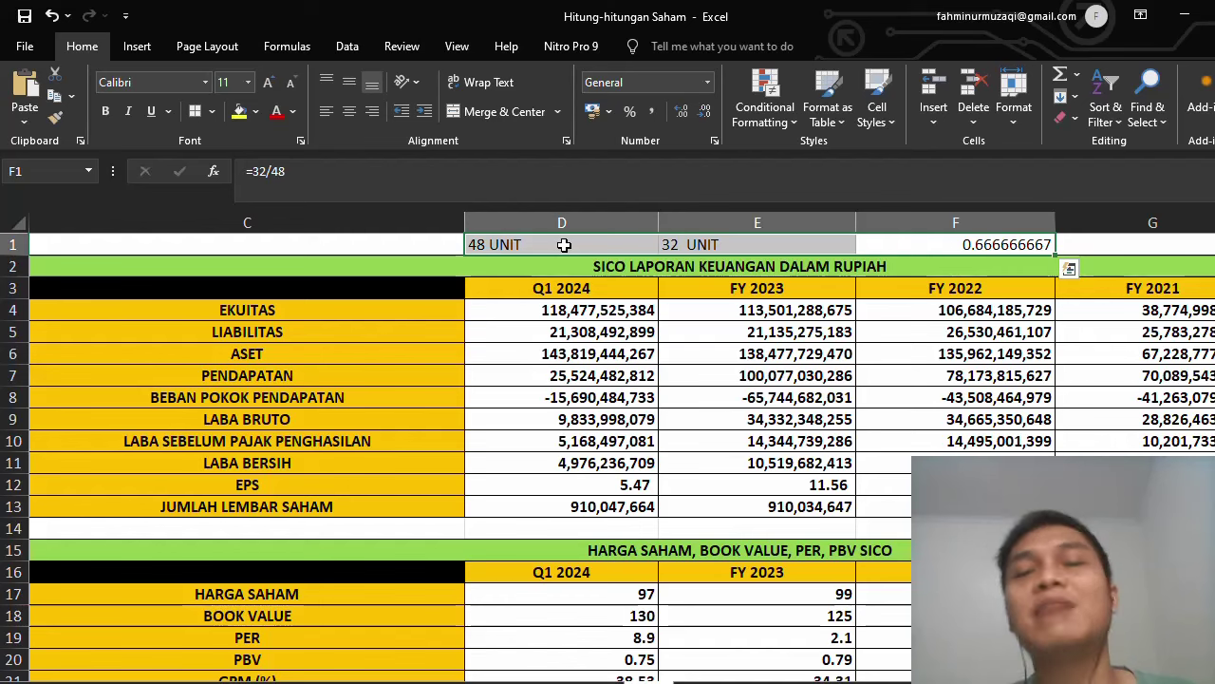
scroll(564, 245, "down", 1)
scroll(564, 245, "down", 1)
scroll(564, 245, "up", 2)
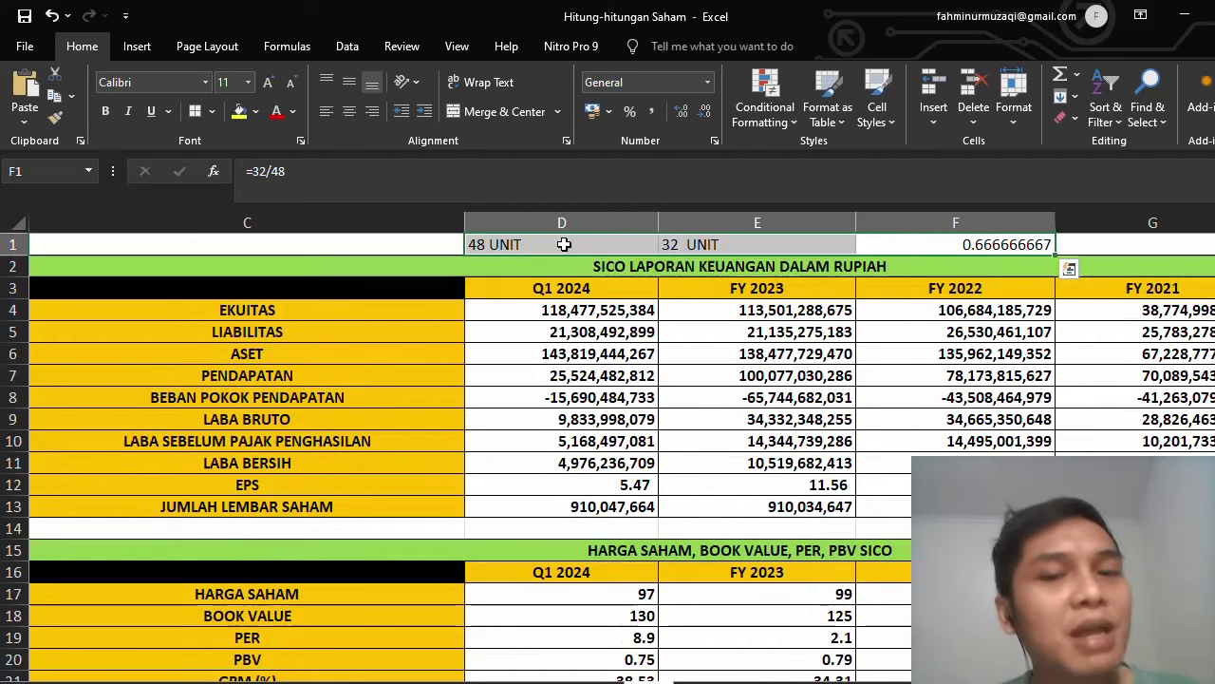